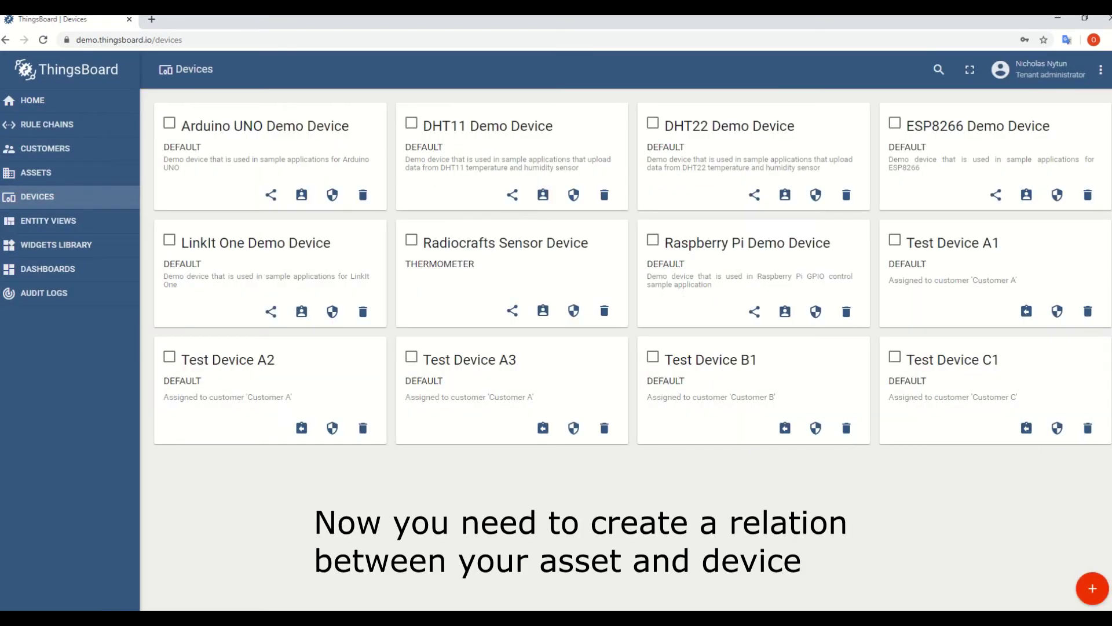
Add an outbound "Contains" relation from the Factory asset to the device Radiocrafts Sensor Device
left_click(29, 173)
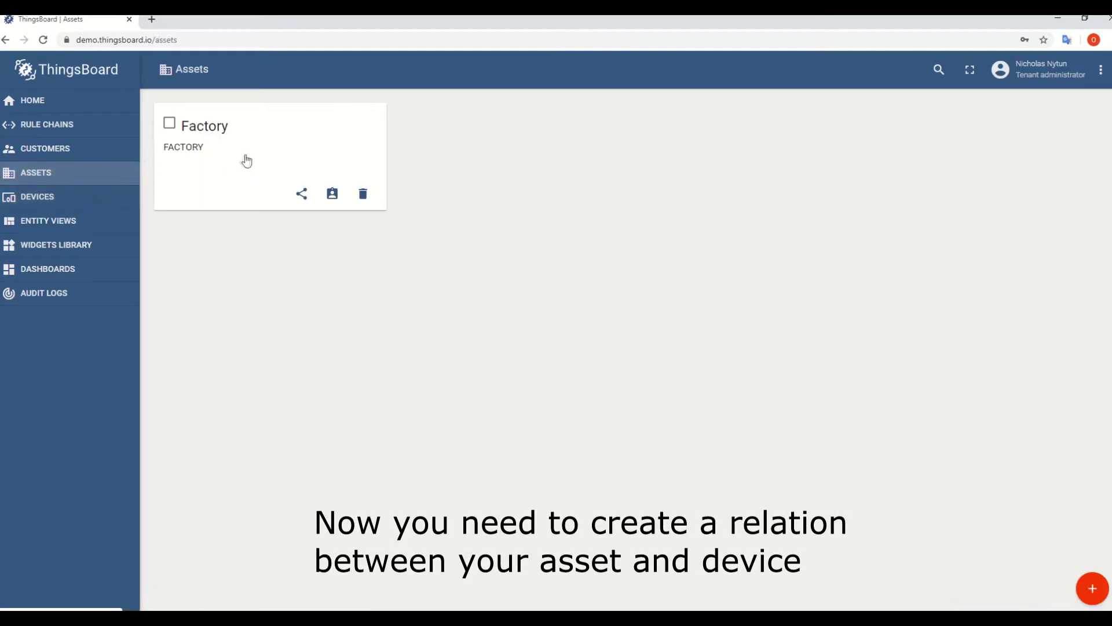
left_click(244, 162)
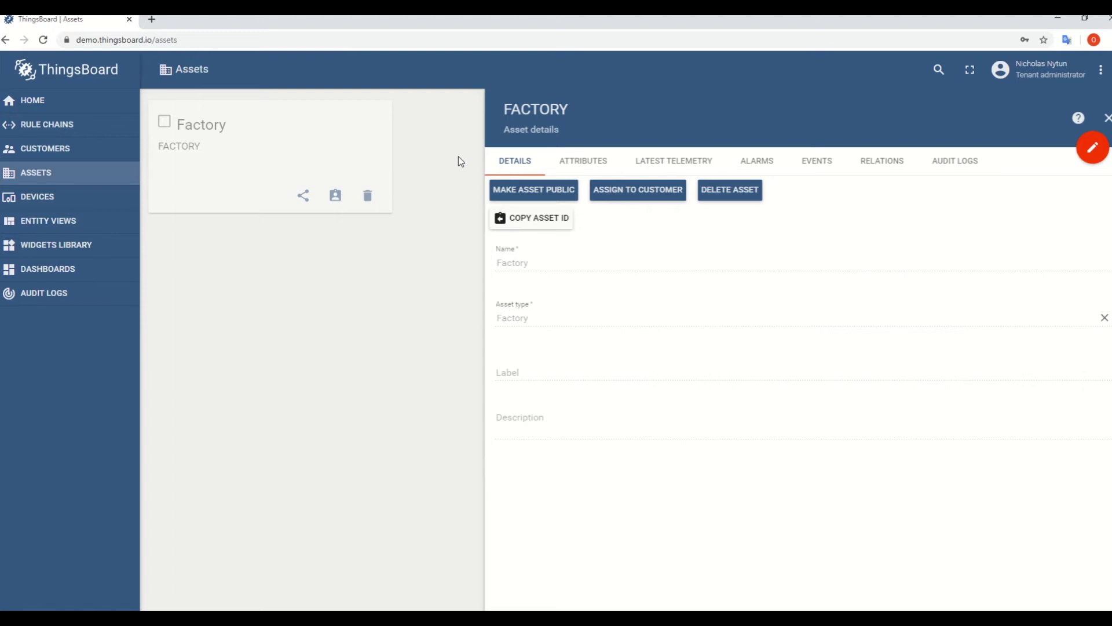
left_click(873, 163)
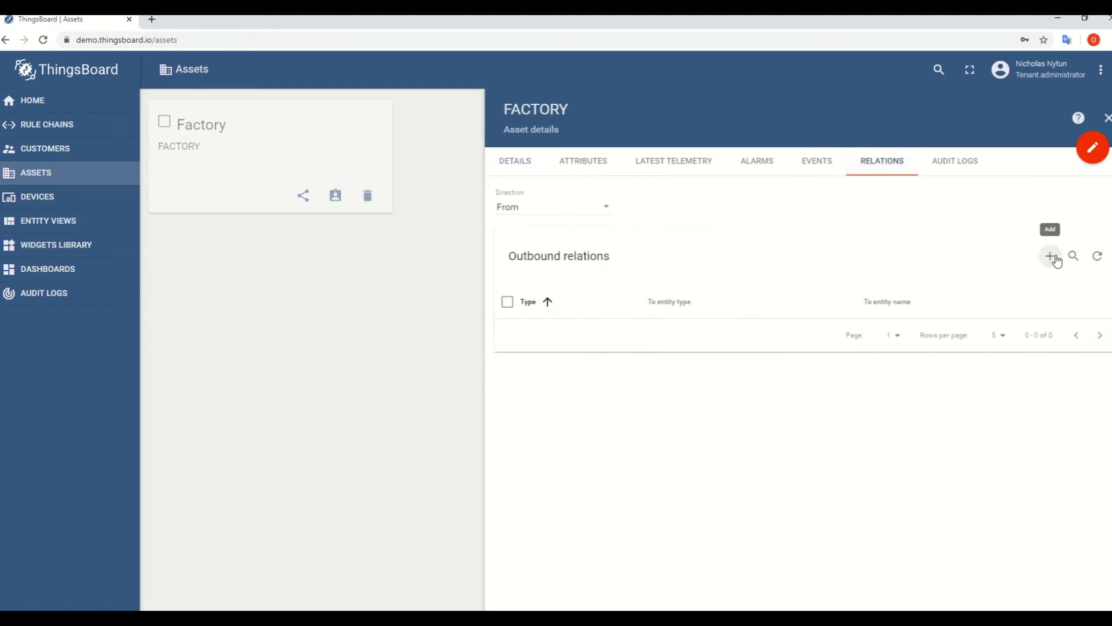
left_click(1051, 255)
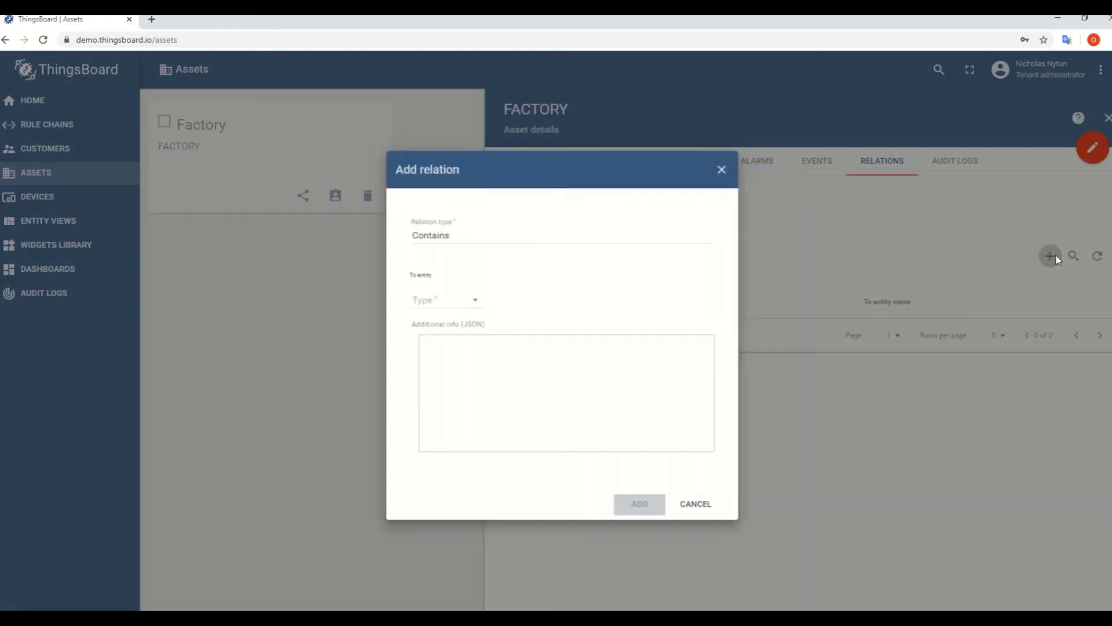
left_click(438, 311)
left_click(436, 308)
left_click(488, 296)
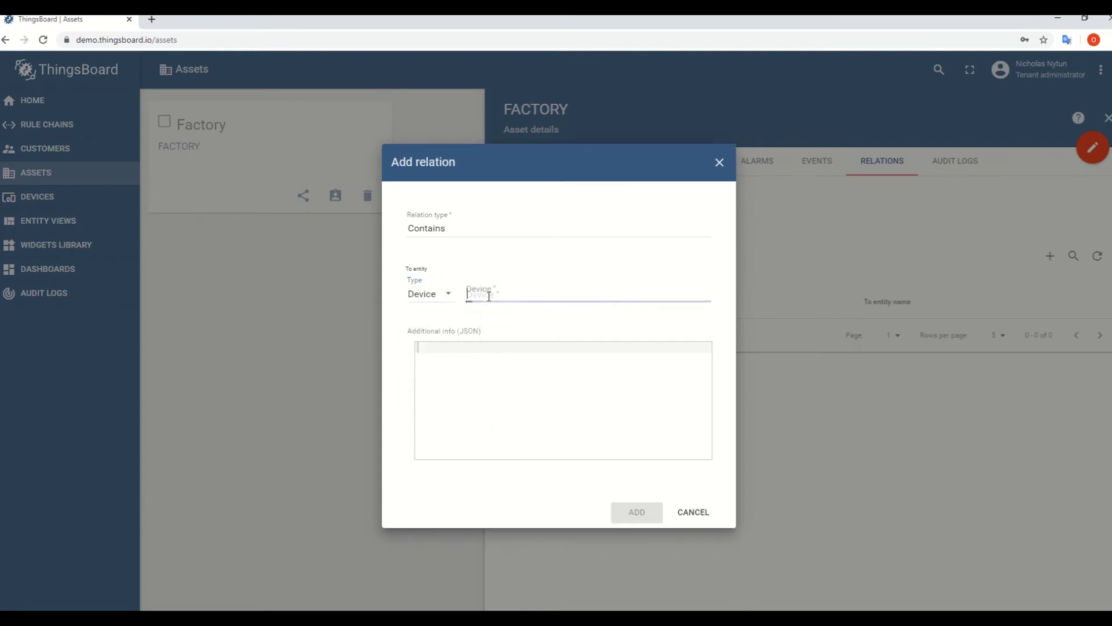
scroll(510, 360, "down", 5)
scroll(524, 356, "up", 1)
left_click(534, 318)
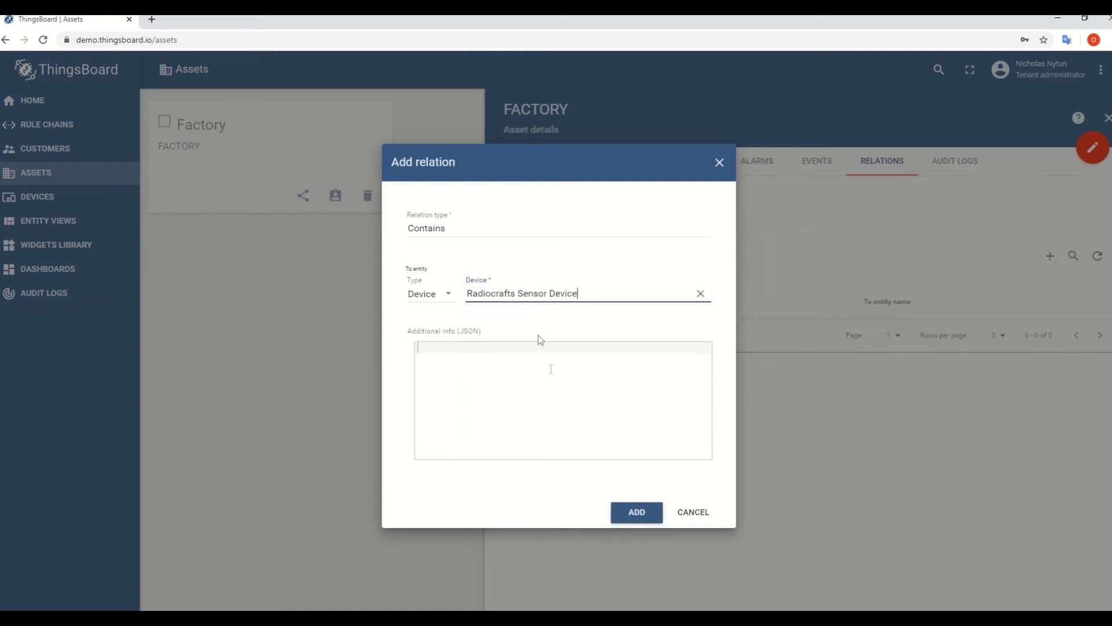
left_click(630, 511)
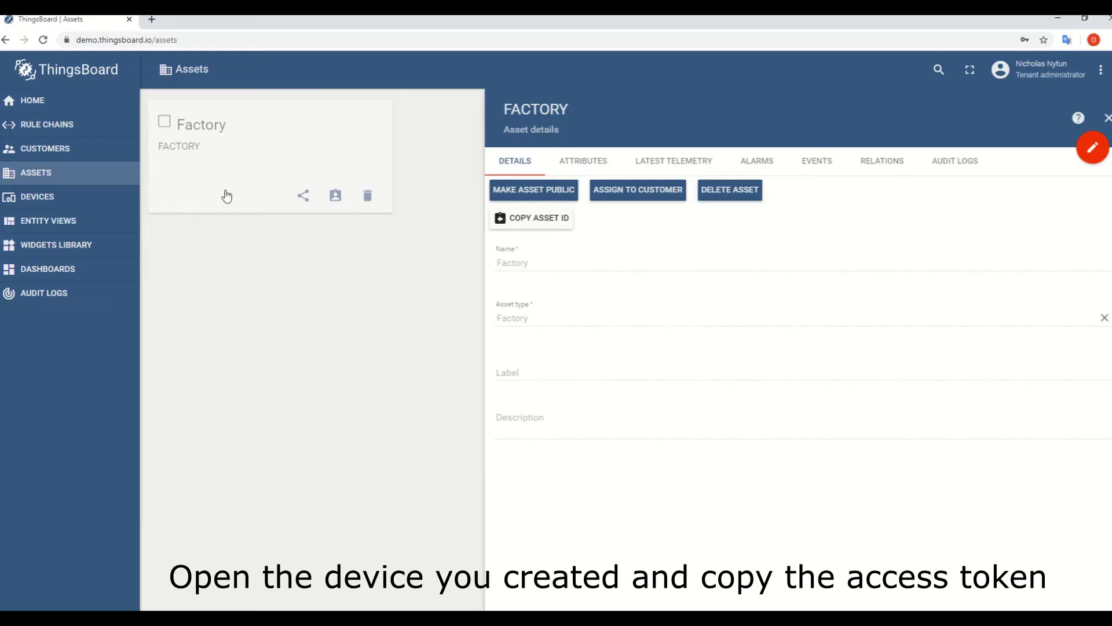
Open the Radiocrafts Sensor Device in the device list and copy its access token
left_click(41, 200)
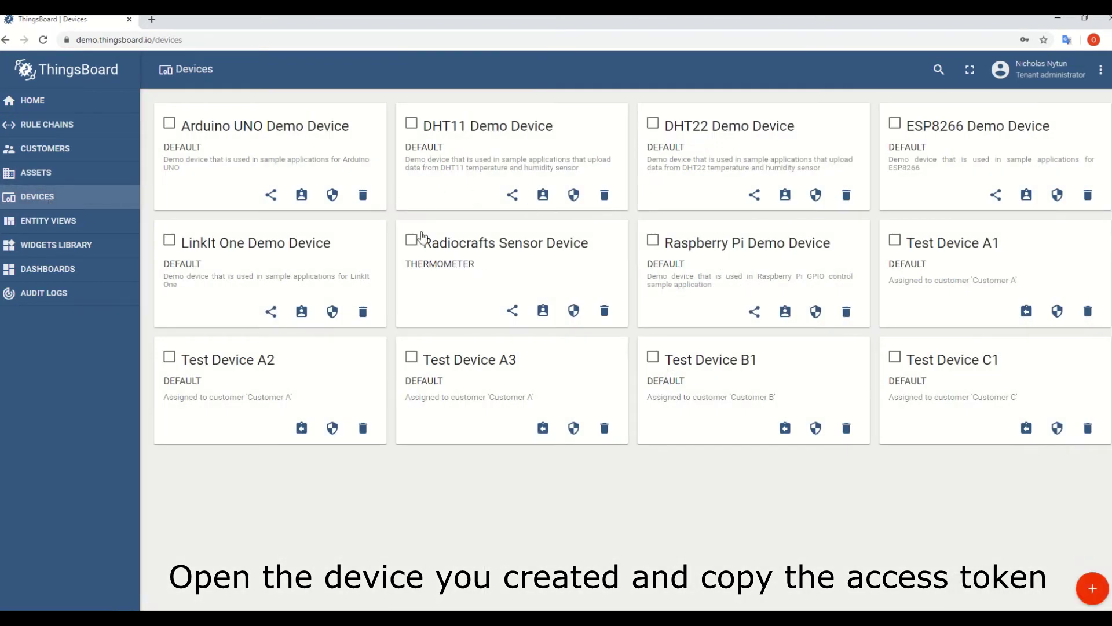
left_click(480, 261)
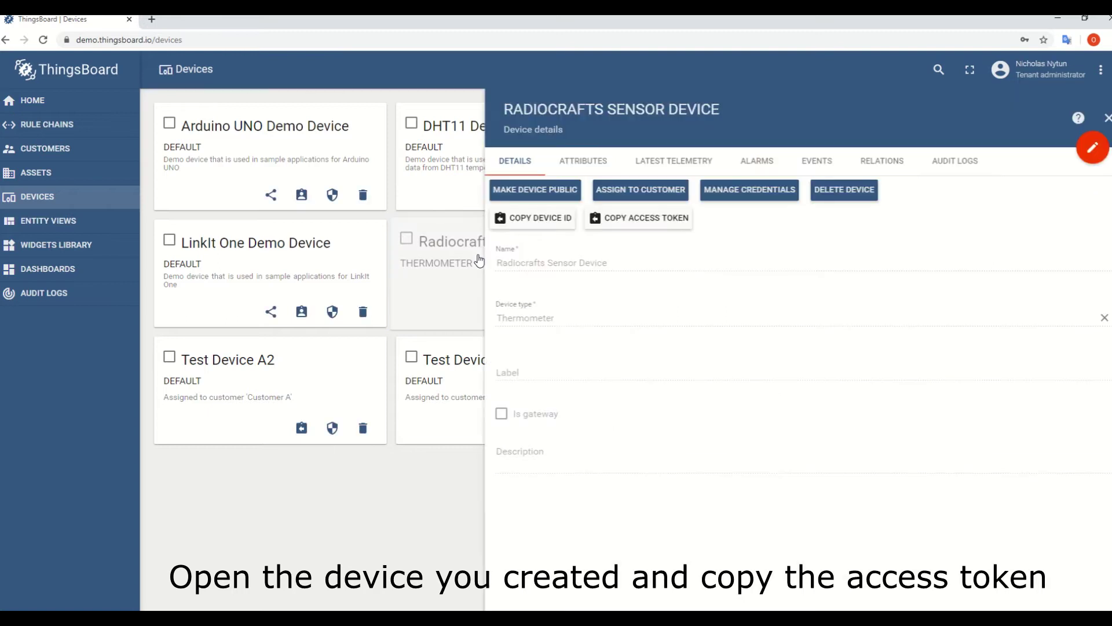
left_click(626, 232)
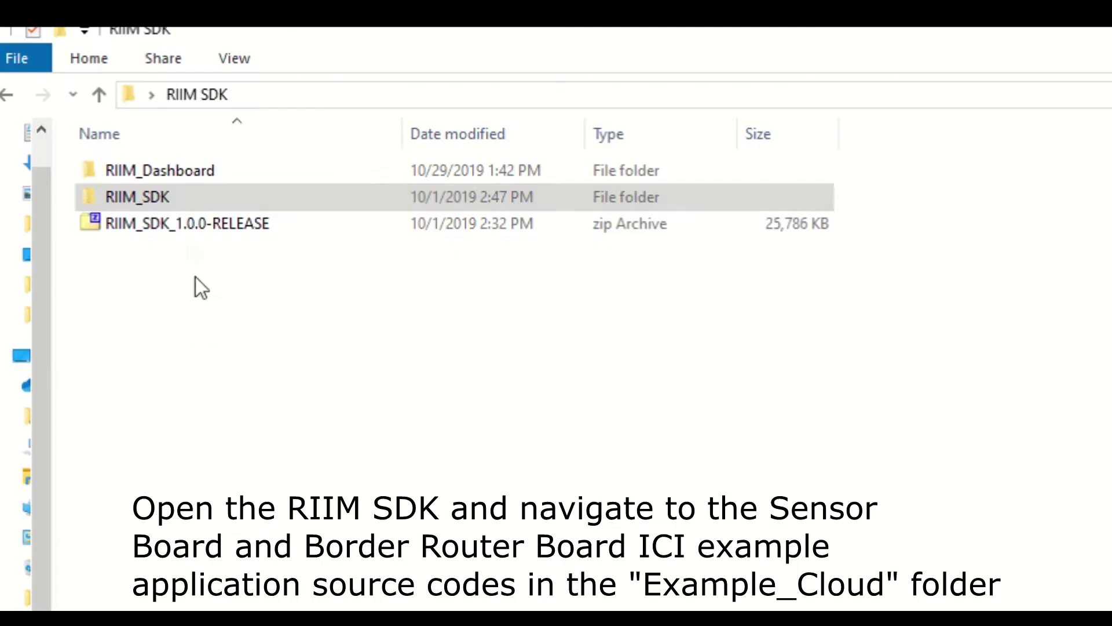
Switch to File Explorer and open the folder RIIM_SDK > ICI_Applications > Example_Cloud > SRC
double_click(176, 197)
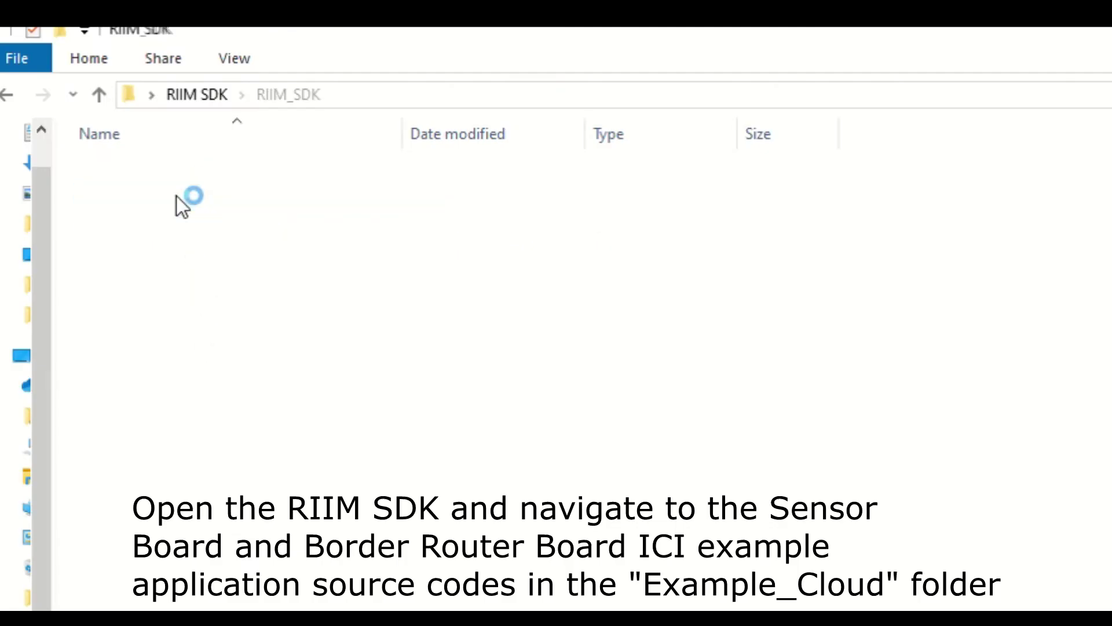
double_click(239, 226)
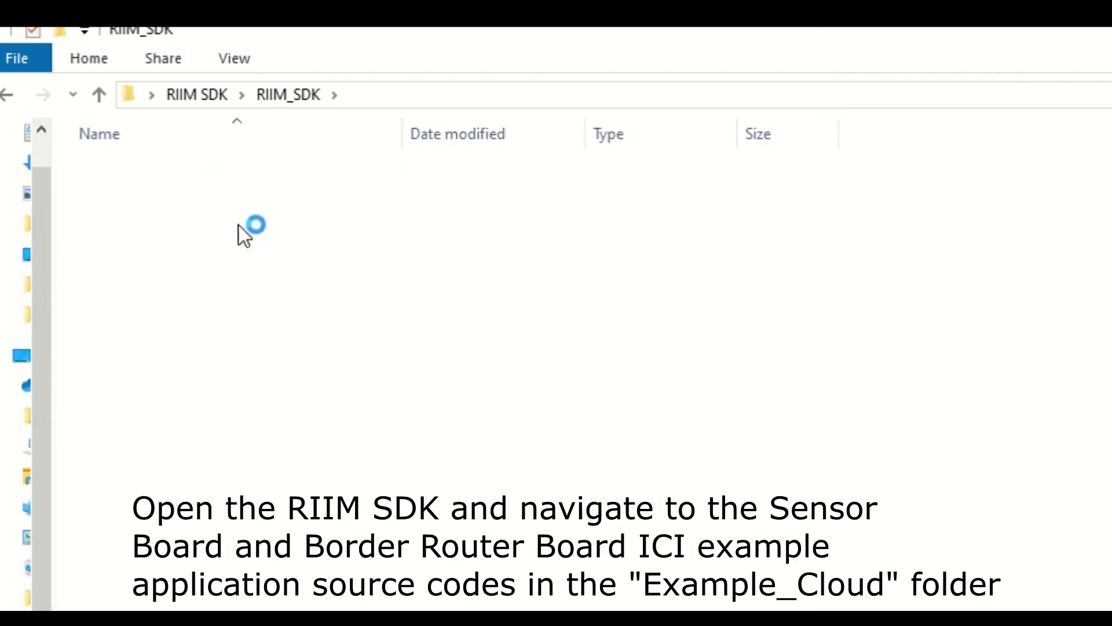
double_click(228, 176)
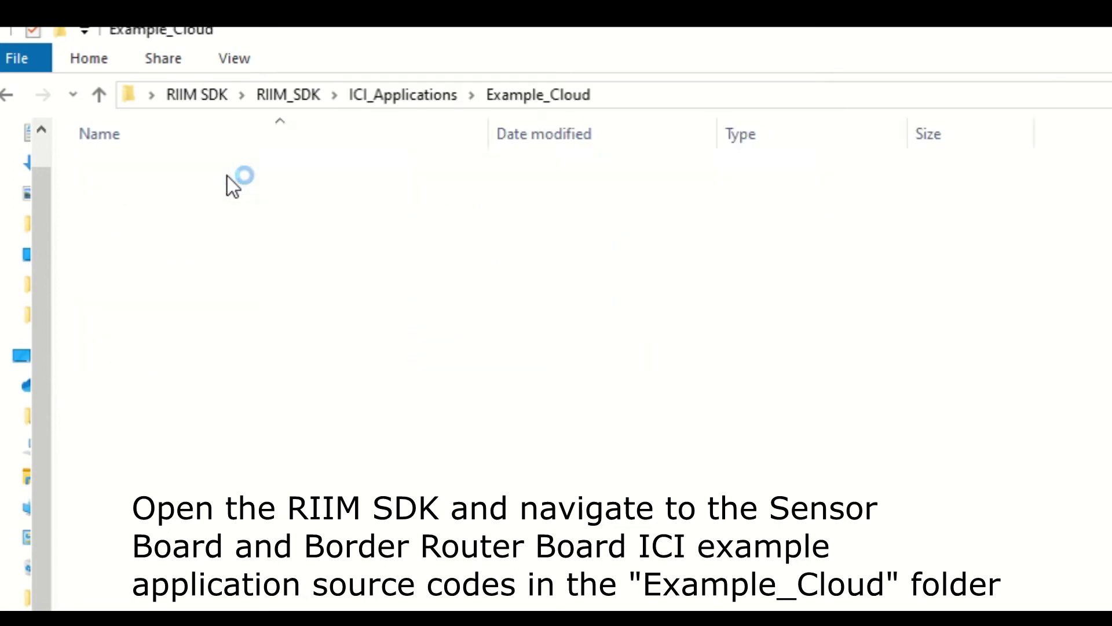
double_click(201, 197)
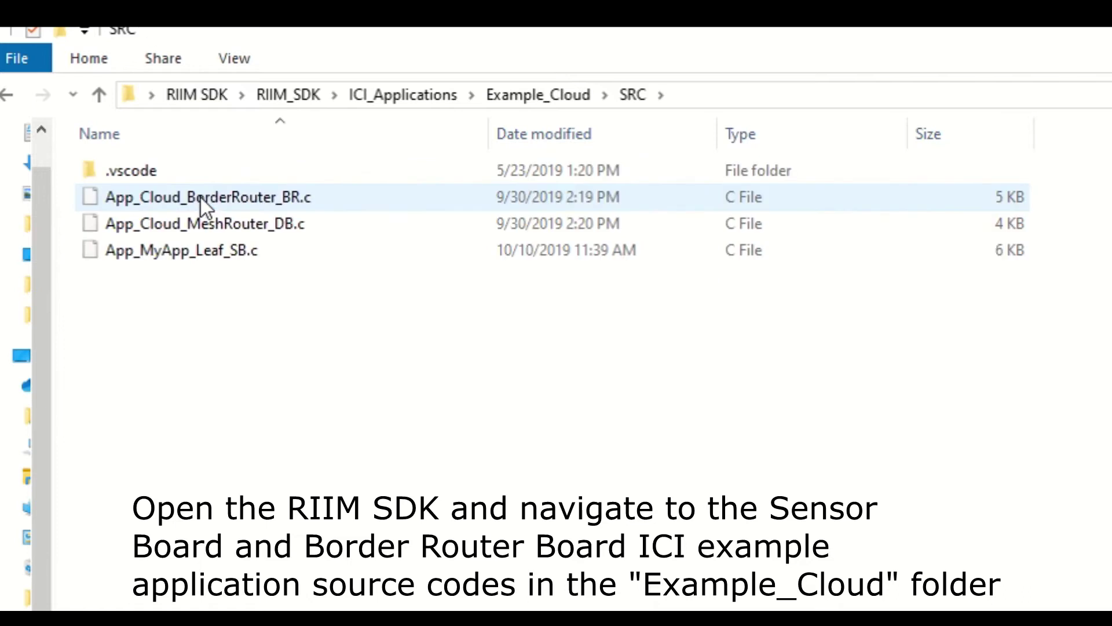
Open the source files App_MyApp_Leaf_SB.c and App_Cloud_BorderRouter_BR.c in Notepad++
right_click(246, 252)
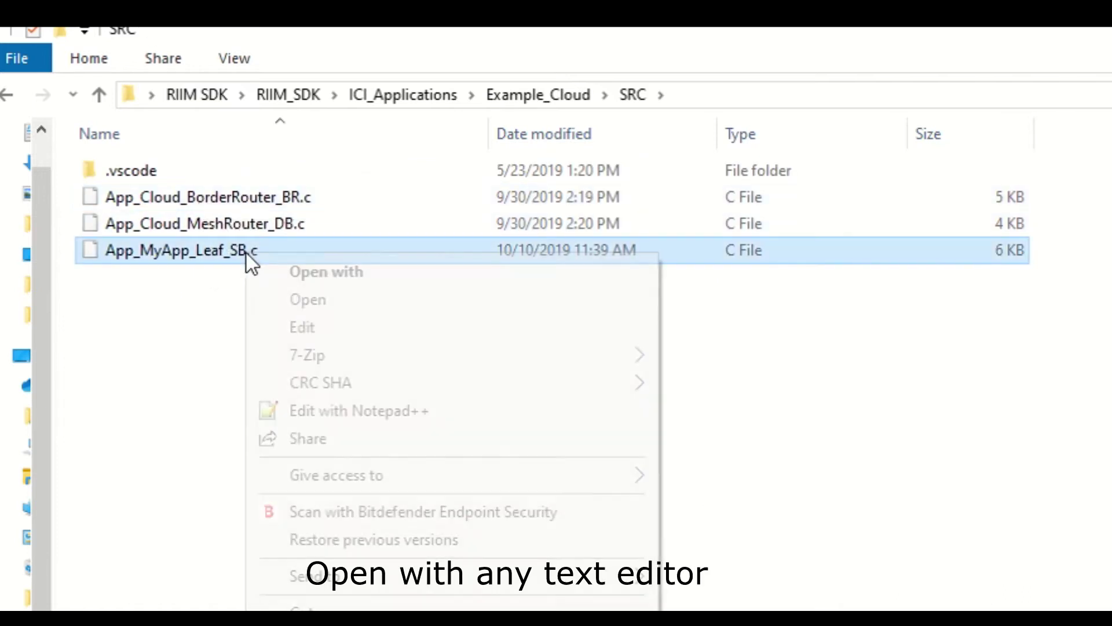
left_click(329, 413)
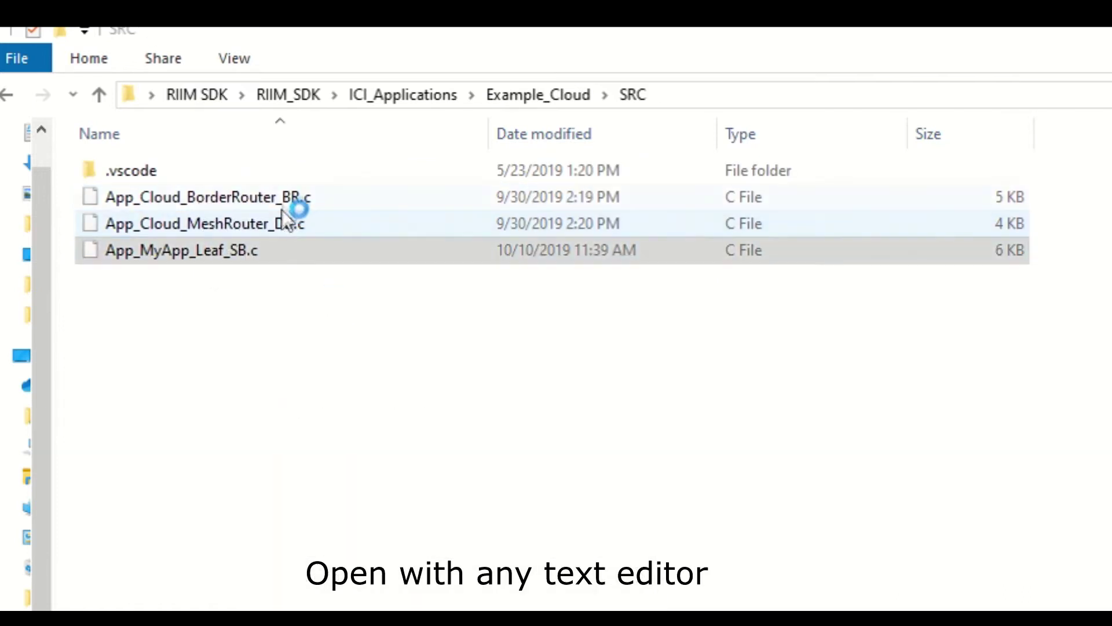
key("alt+F4")
right_click(286, 200)
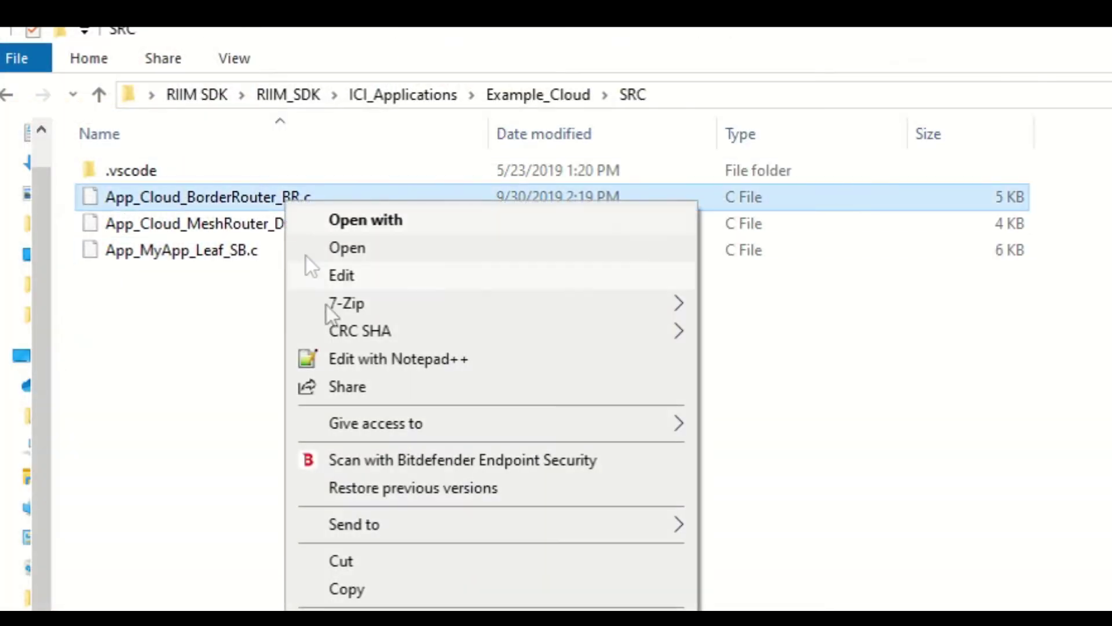
left_click(345, 358)
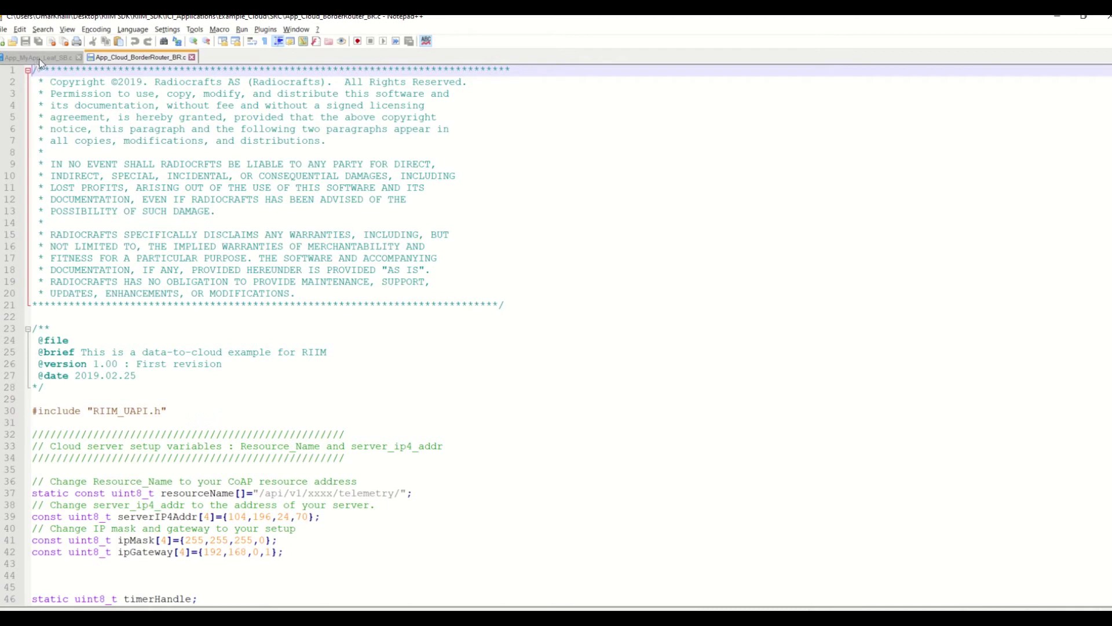
Replace the access token in the resourceName path of App_MyApp_Leaf_SB.c with the copied device access token
left_click(40, 58)
scroll(142, 165, "down", 6)
left_click(326, 418)
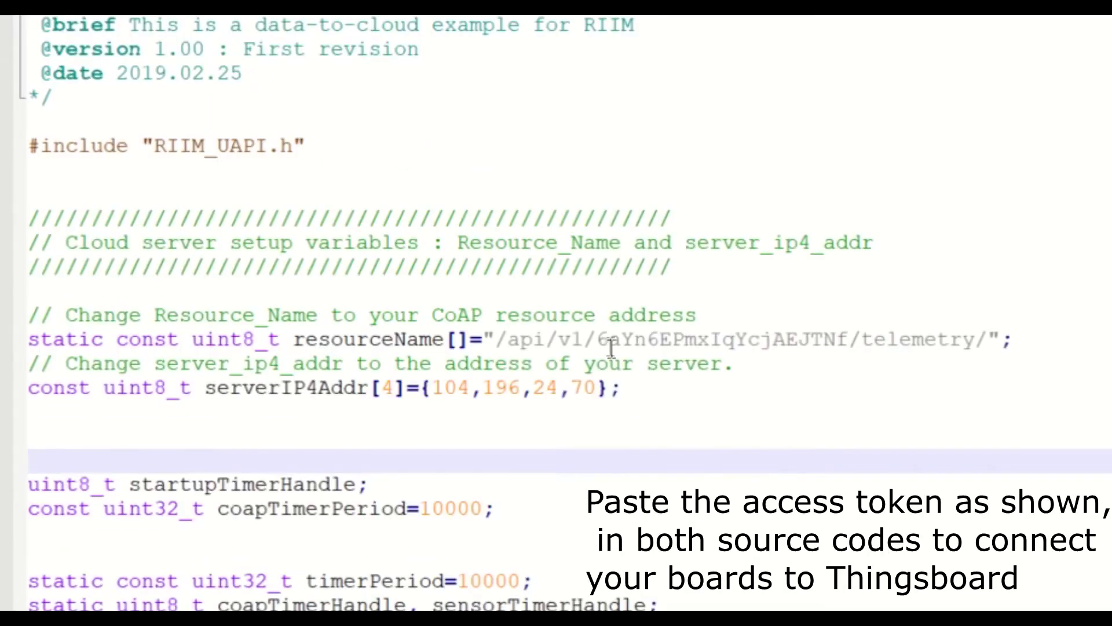
left_click_drag(599, 340, 845, 340)
right_click(819, 338)
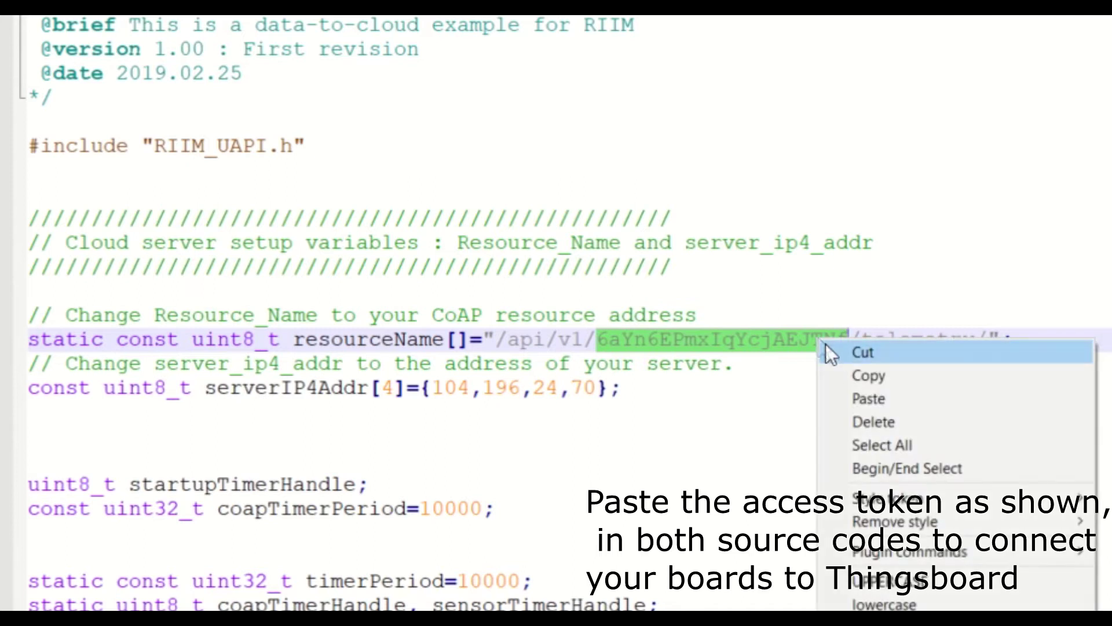
left_click(888, 398)
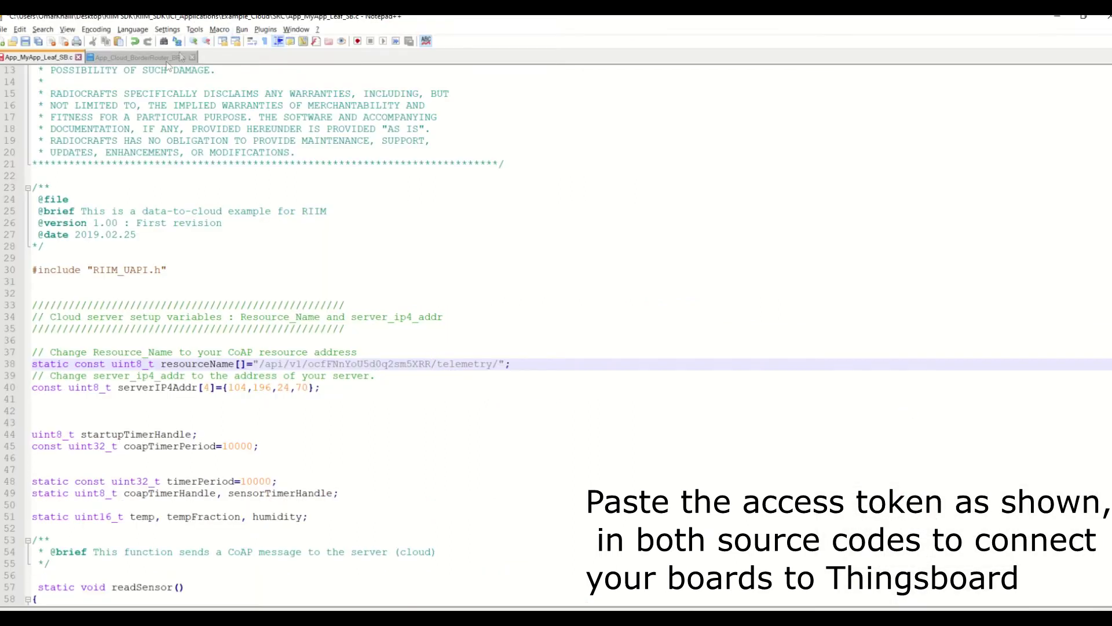
Replace the xxxx placeholder in the resourceName path of App_Cloud_BorderRouter_BR.c with the copied device access token
left_click(168, 59)
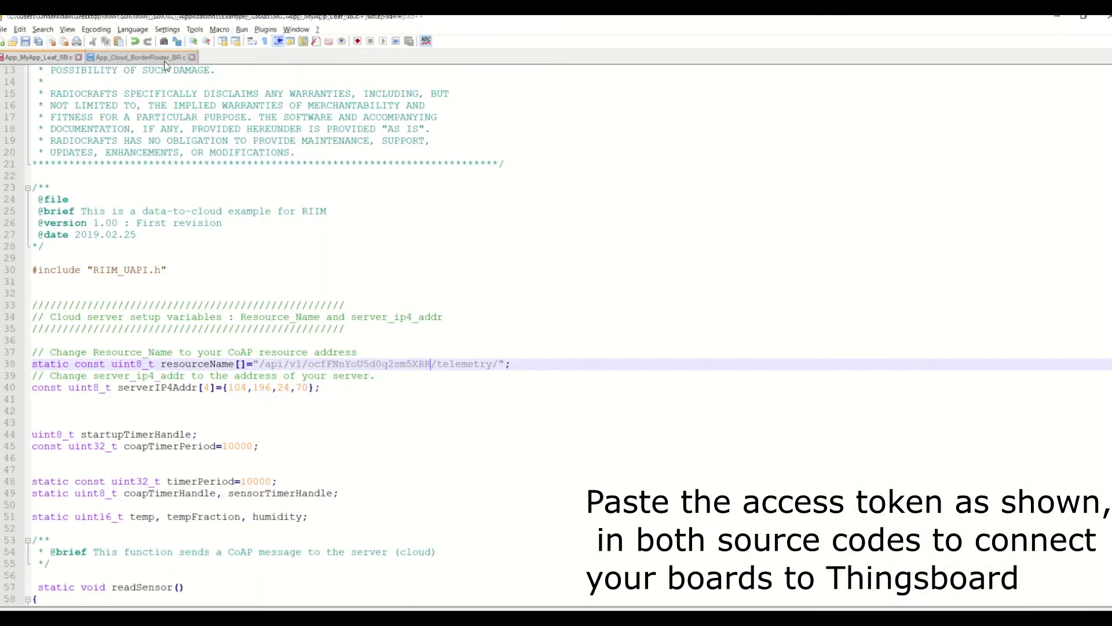
left_click_drag(308, 493, 331, 495)
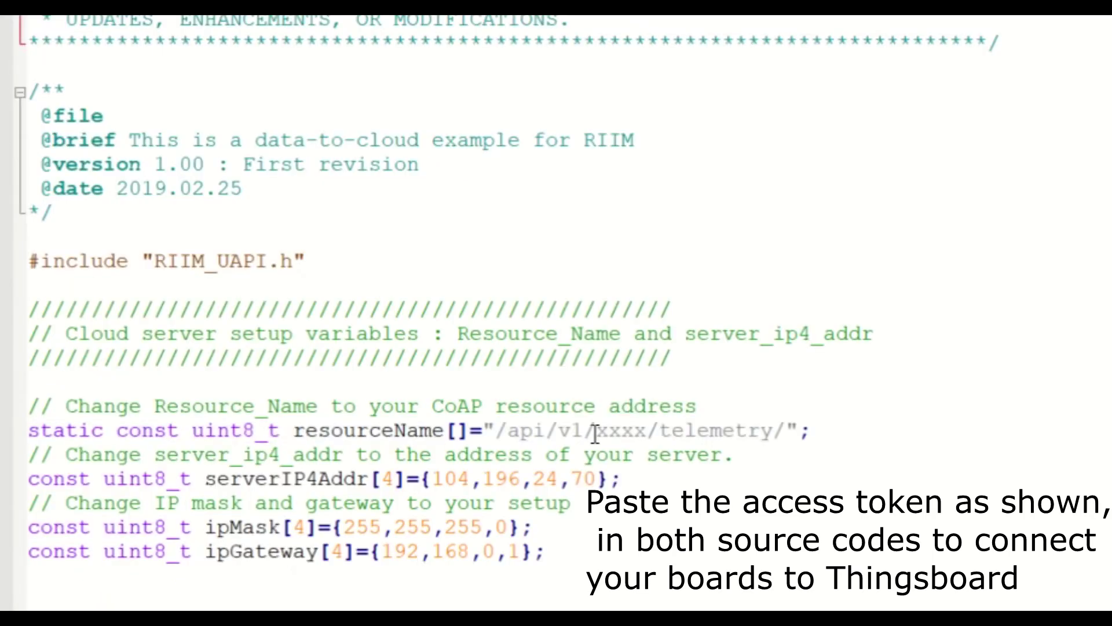
right_click(620, 434)
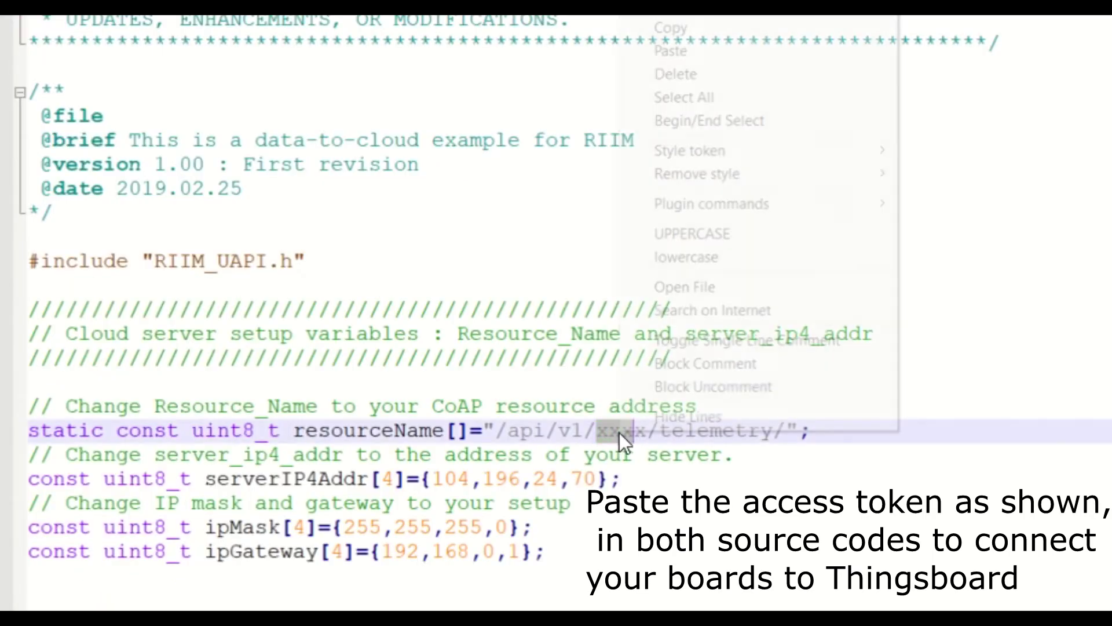
left_click(702, 57)
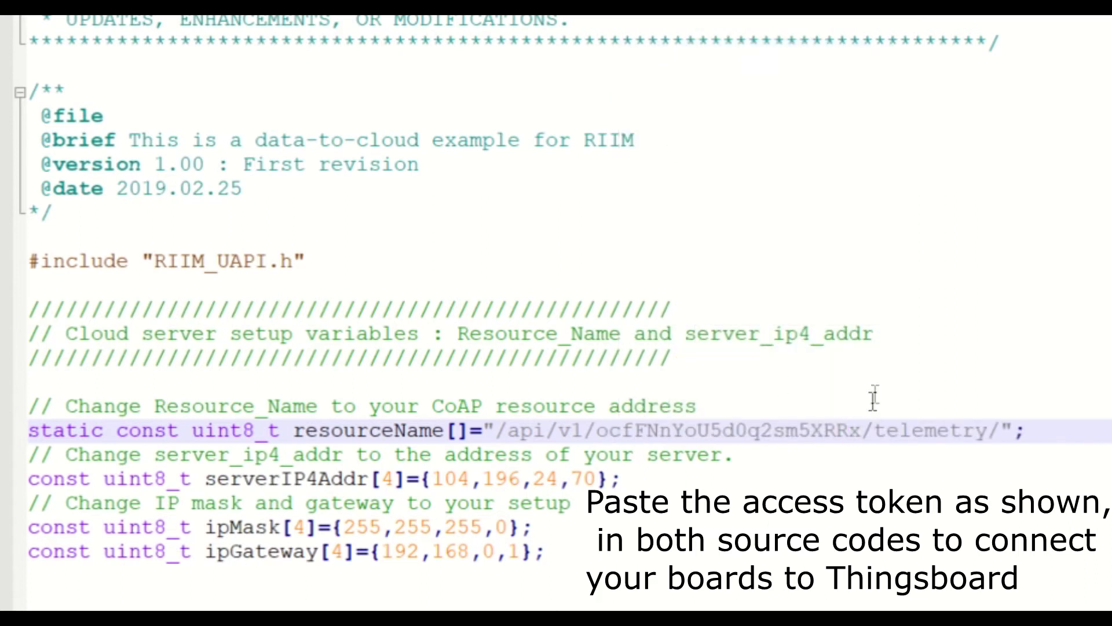
key("Delete")
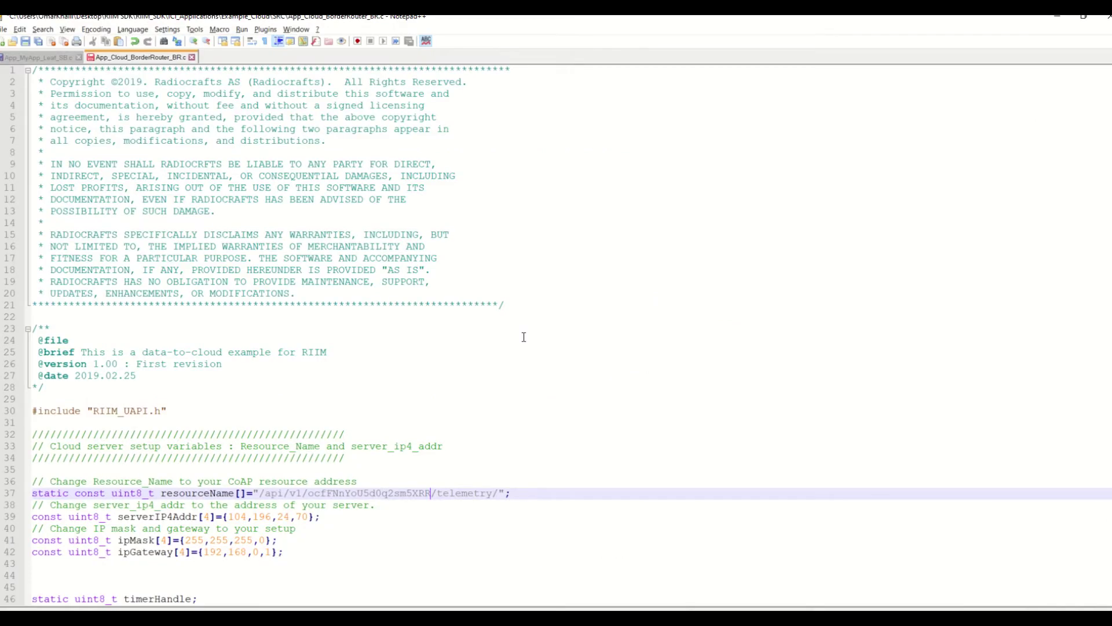
Run the Compile_And_Upload batch file in the My_App folder and upload App_MyApp_BorderRouter_BR through com28
key("ctrl+Tab")
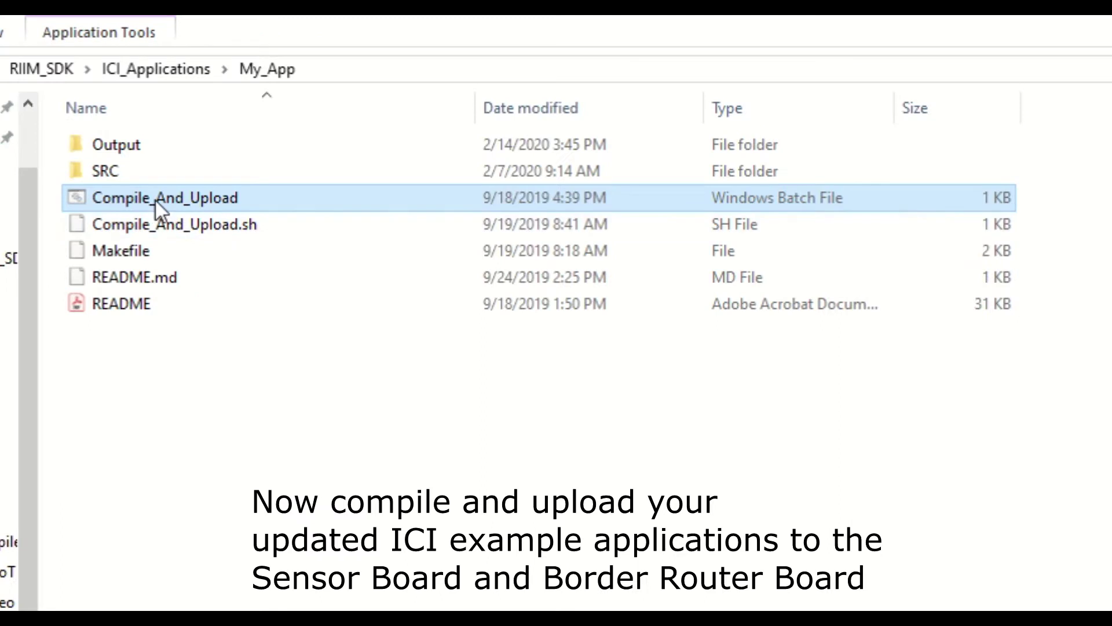
left_click(1, 269)
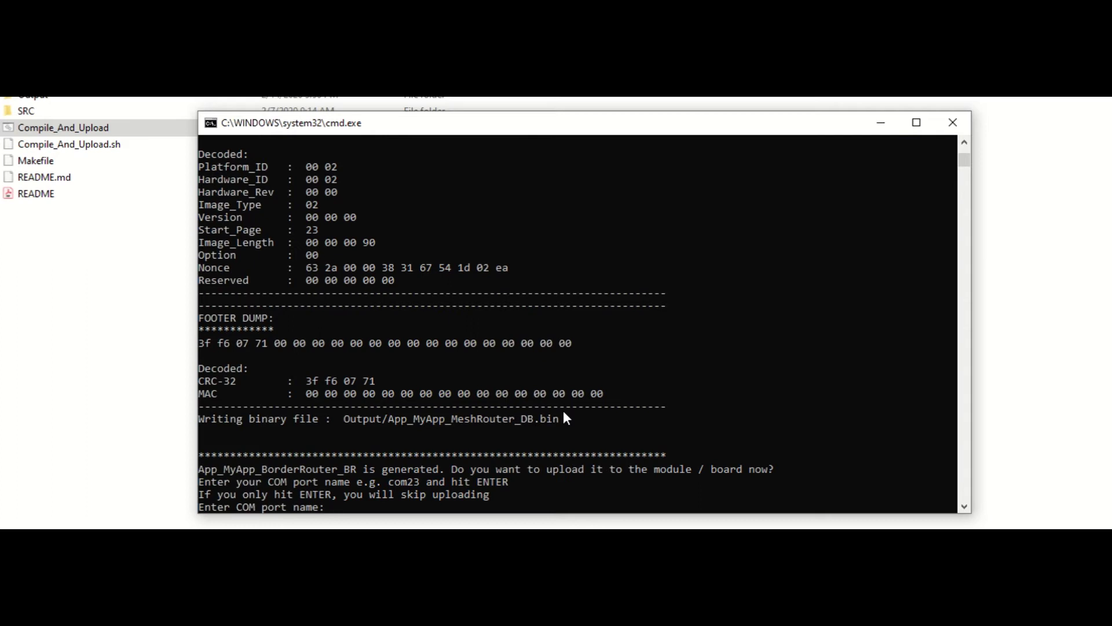
type("com28")
key("Return")
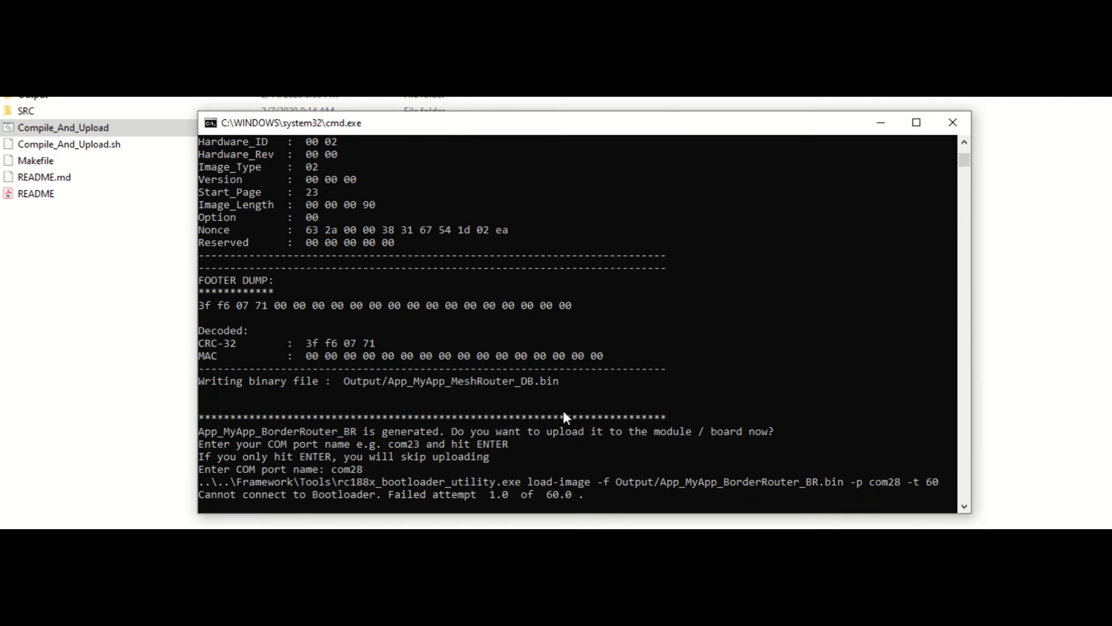
Upload App_MyApp_Leaf_SB to the sensor board through com29 and skip the remaining upload
type("com29")
key("Return")
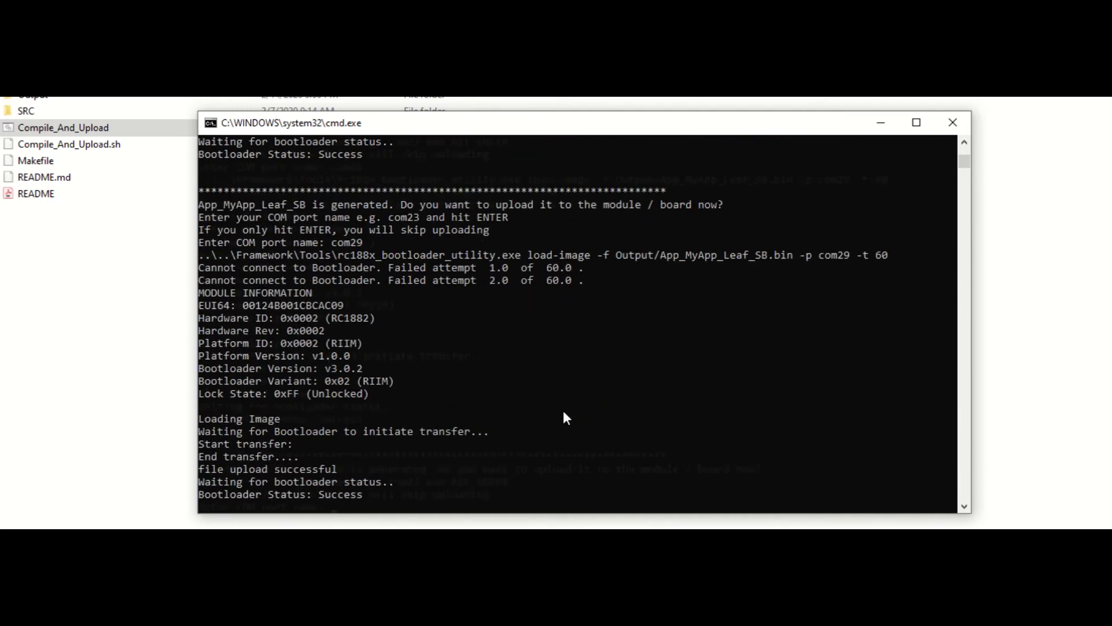
key("Return")
key("Return")
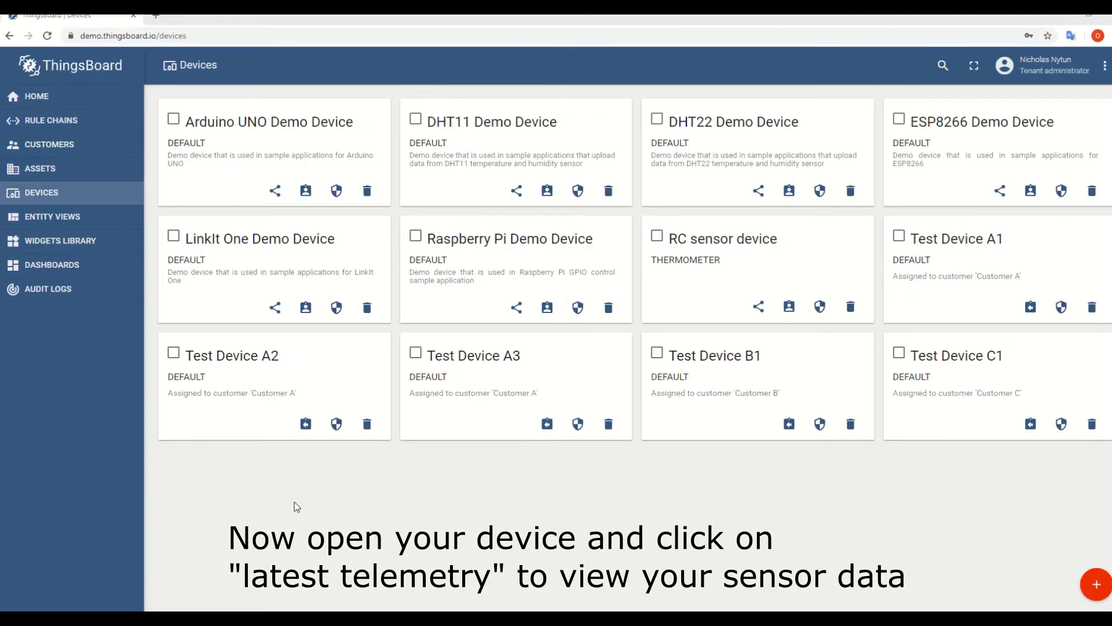
Switch to ThingsBoard and examine the latest telemetry of the RC sensor device
left_click(715, 270)
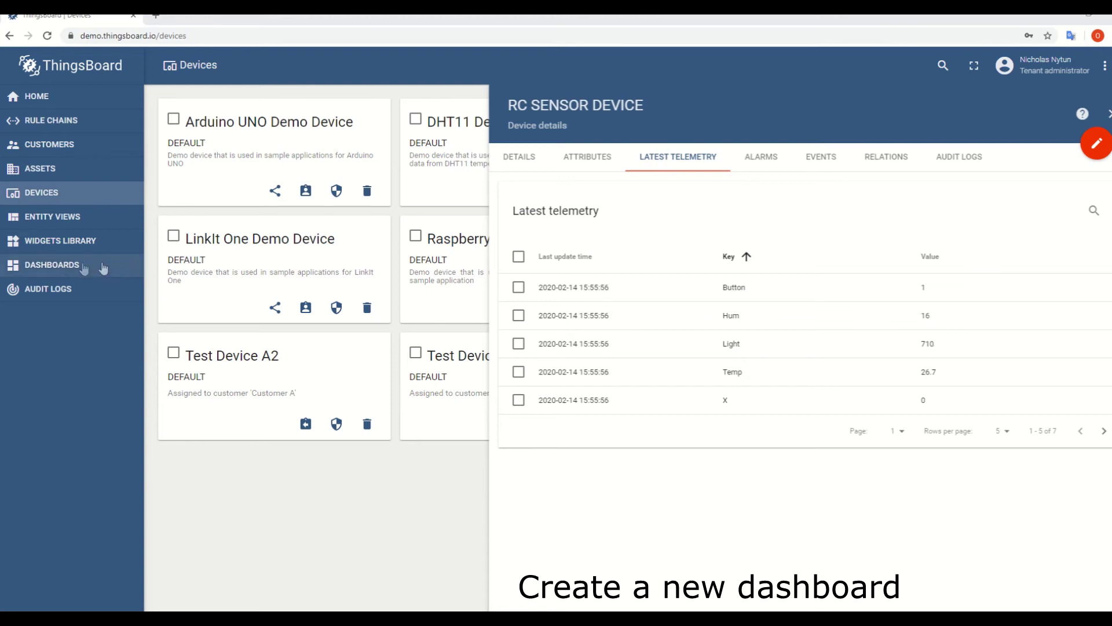
Create a new dashboard titled RIIM Sensors
left_click(52, 264)
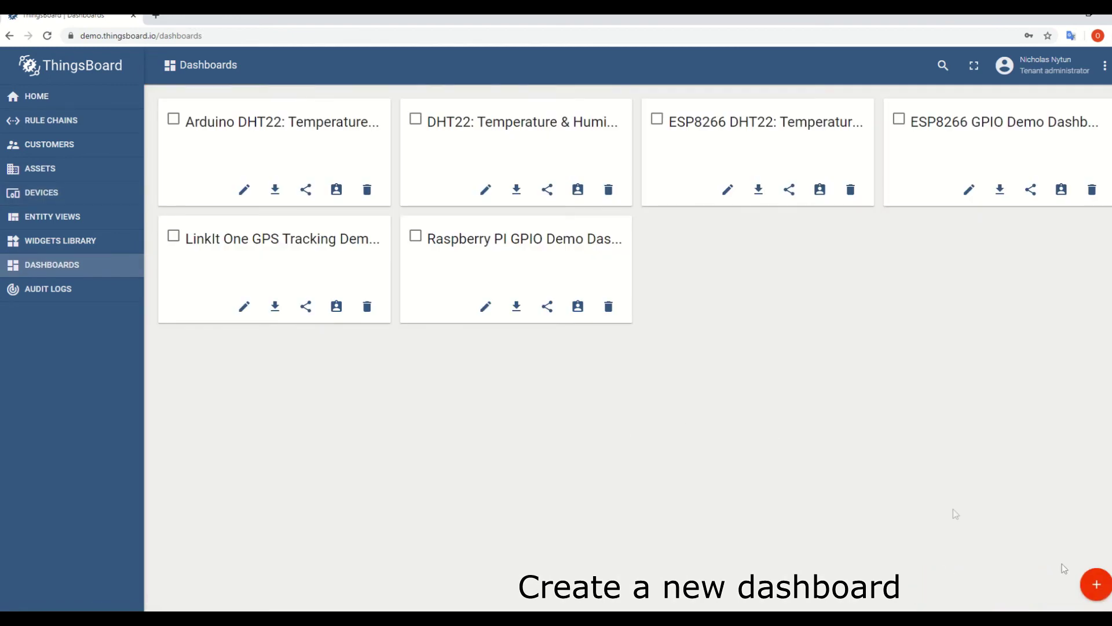
mouse_move(1095, 580)
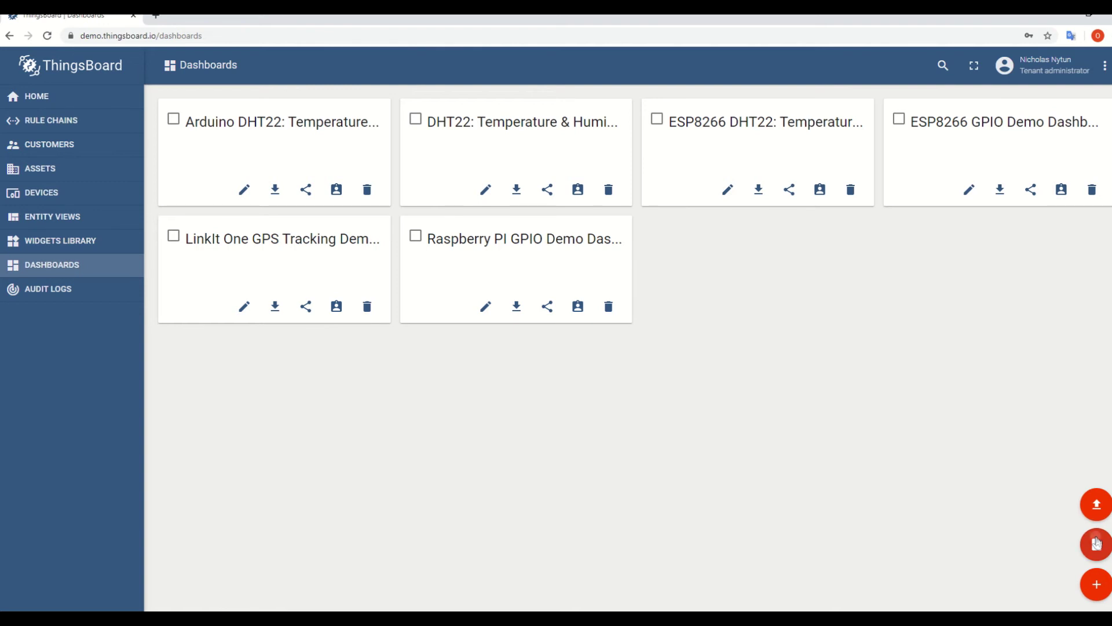
left_click(1097, 544)
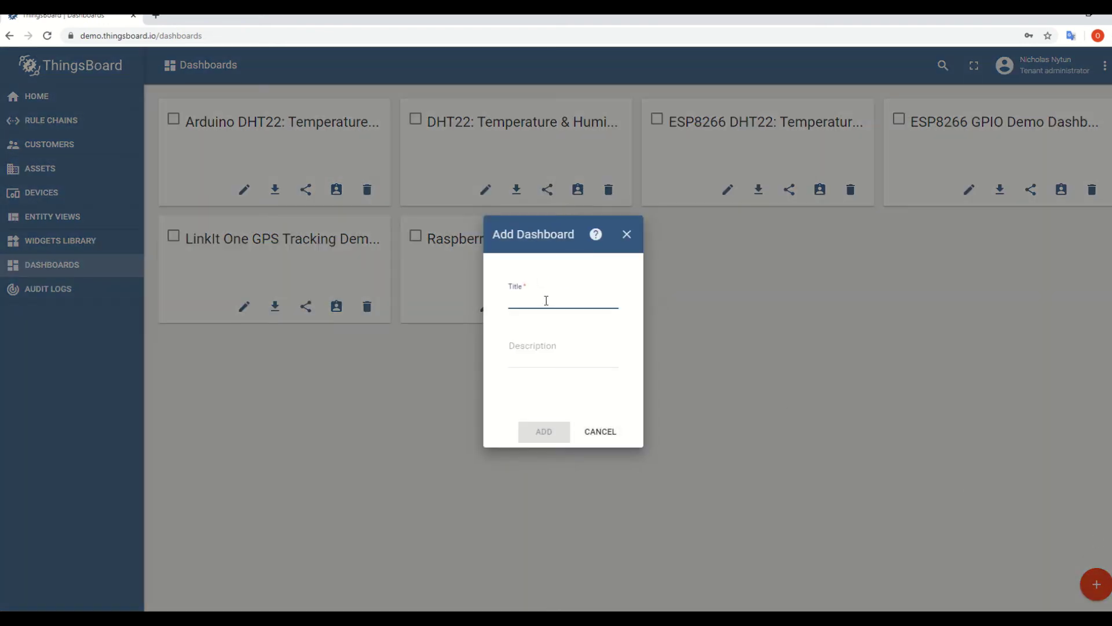
type("RIIM Sensors")
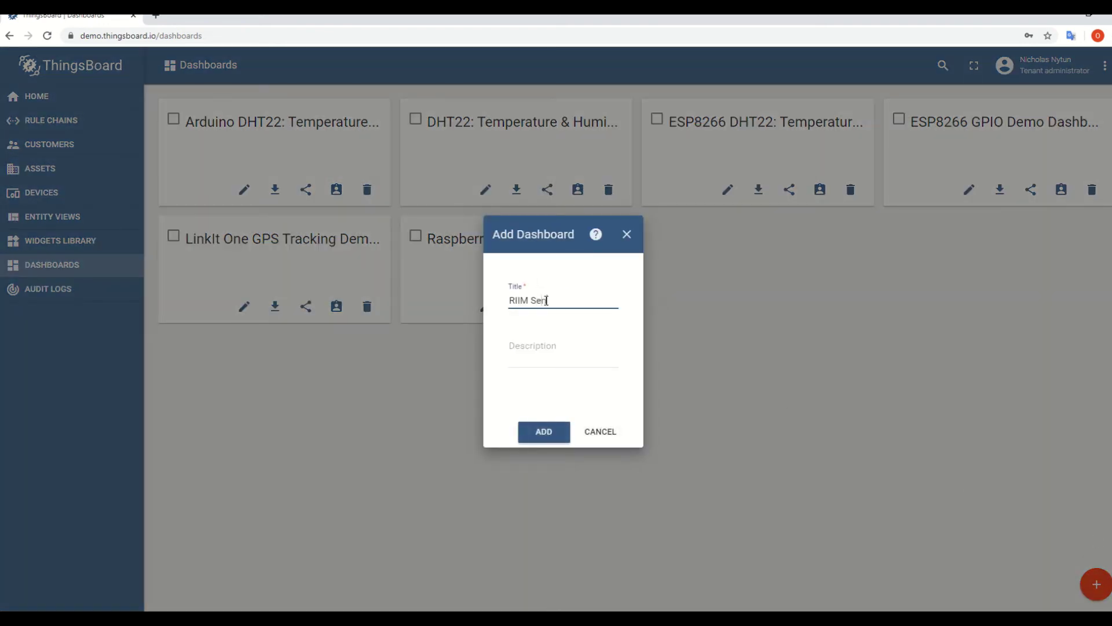
left_click(542, 434)
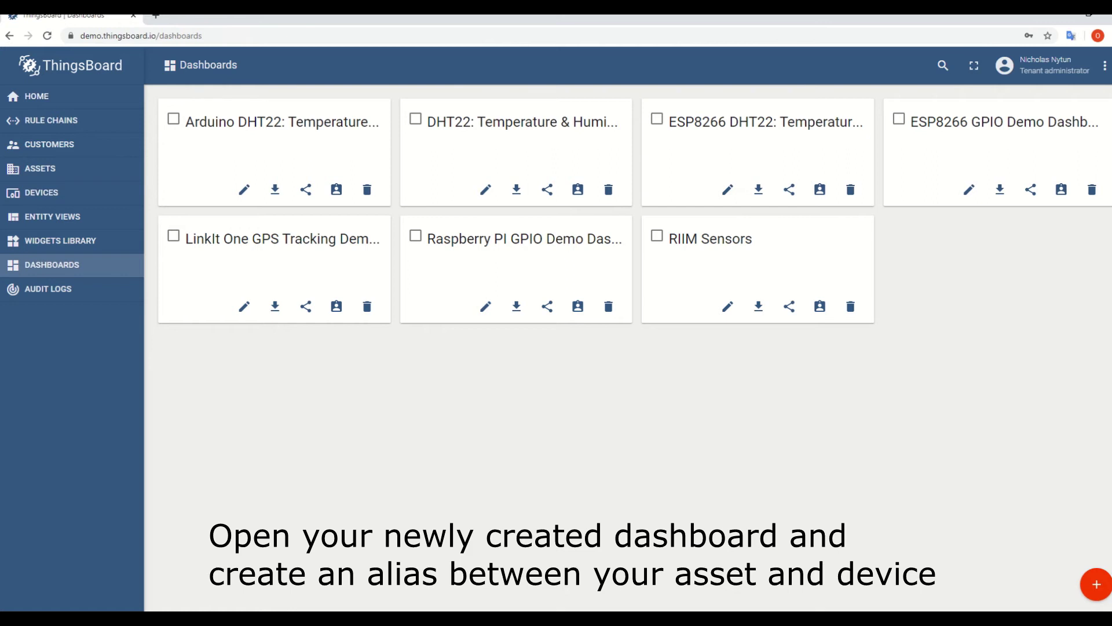
Open the RIIM Sensors dashboard for editing and start an entity alias named Thermometers with the Device search query filter type
left_click(712, 266)
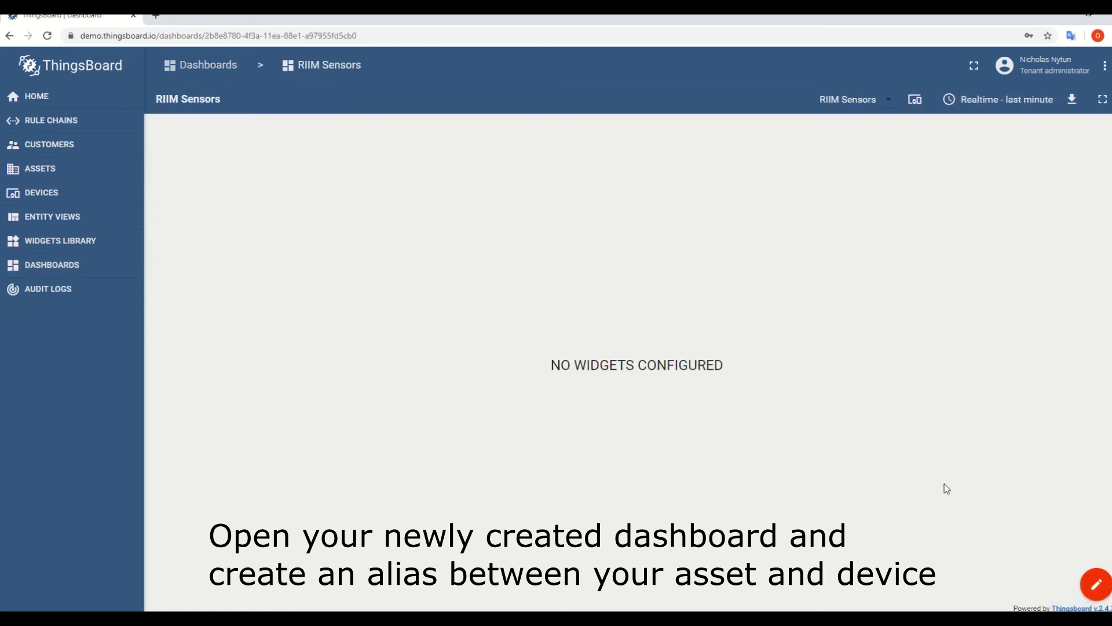
left_click(1095, 584)
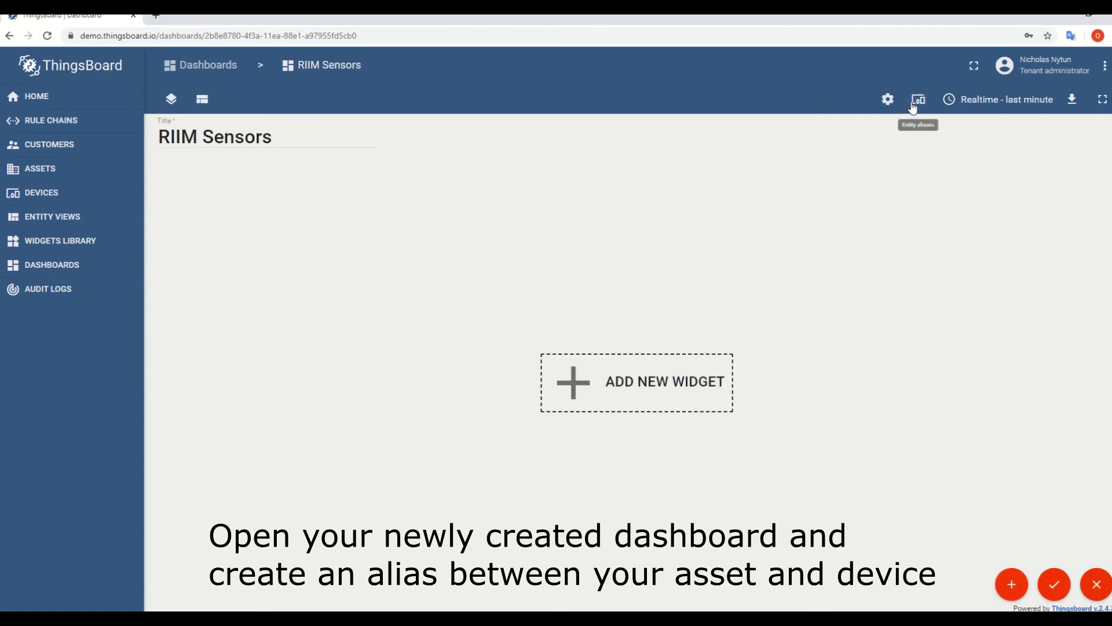
left_click(913, 108)
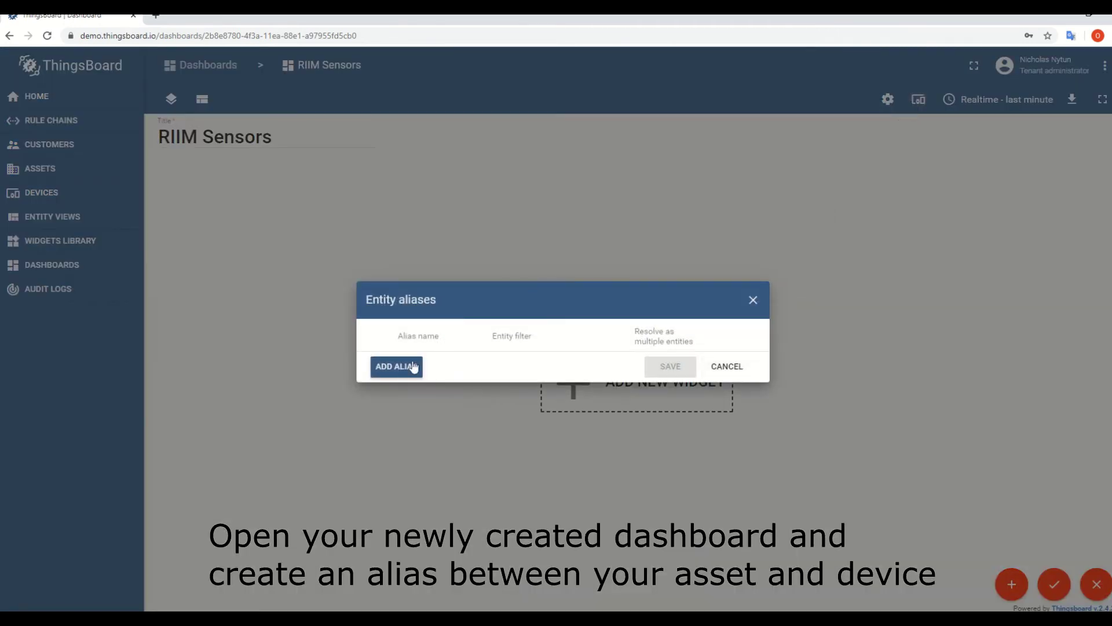
left_click(413, 366)
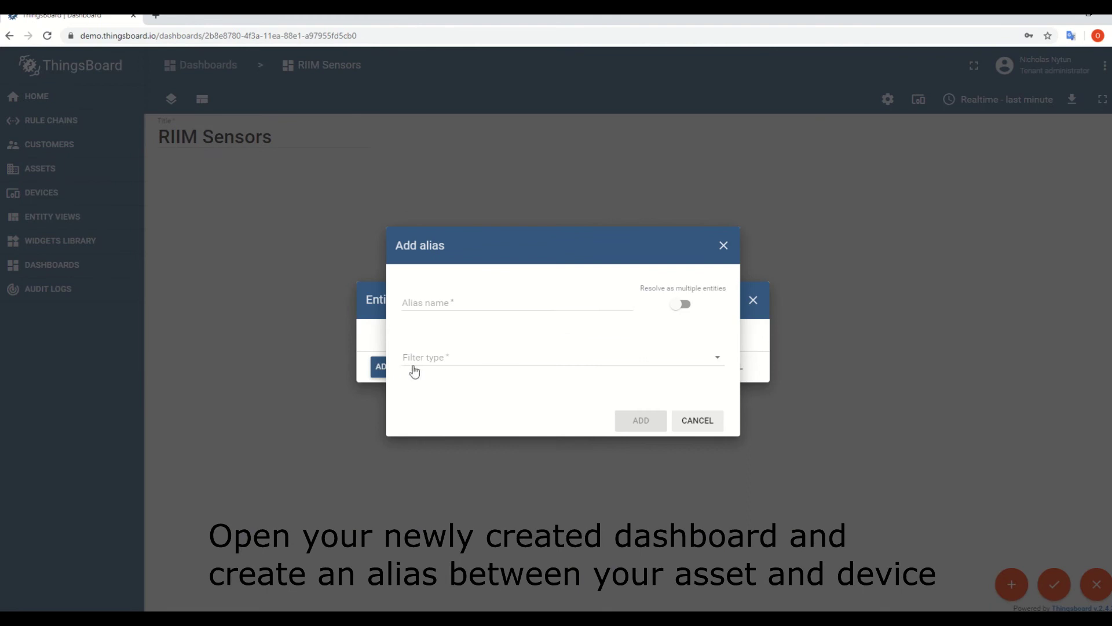
left_click(471, 302)
type("Thermometers")
left_click(472, 354)
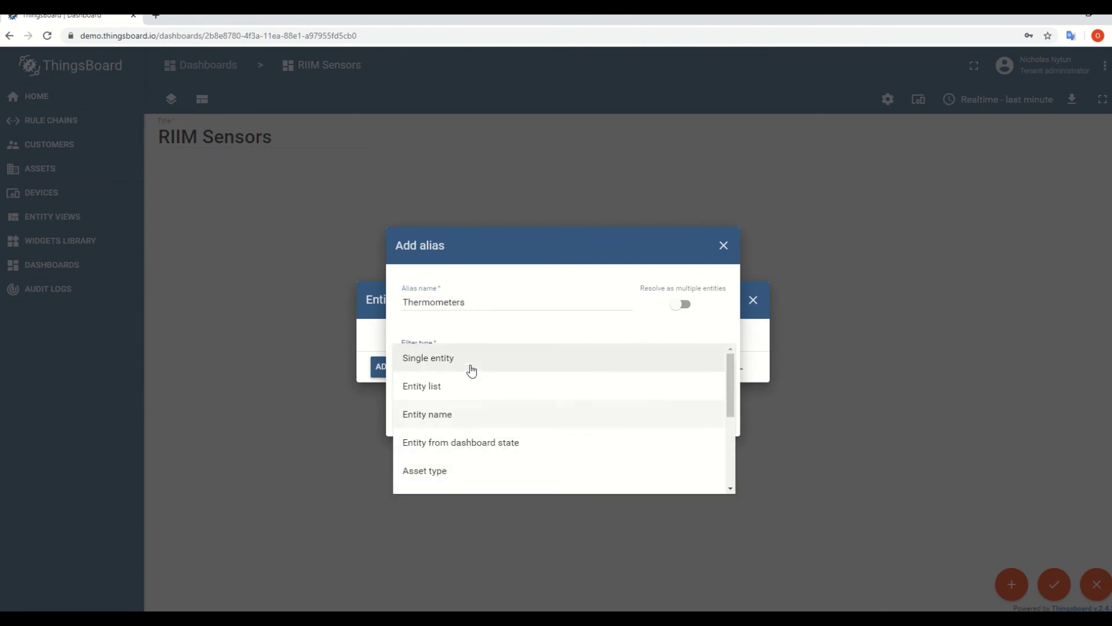
scroll(504, 481, "down", 1)
scroll(498, 472, "down", 3)
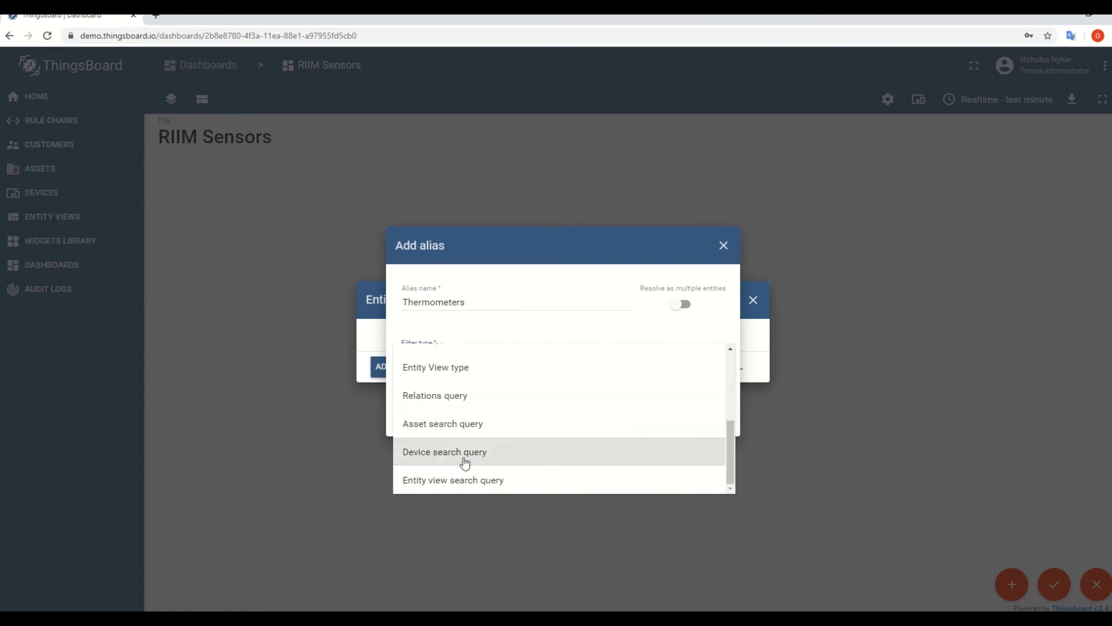
left_click(464, 458)
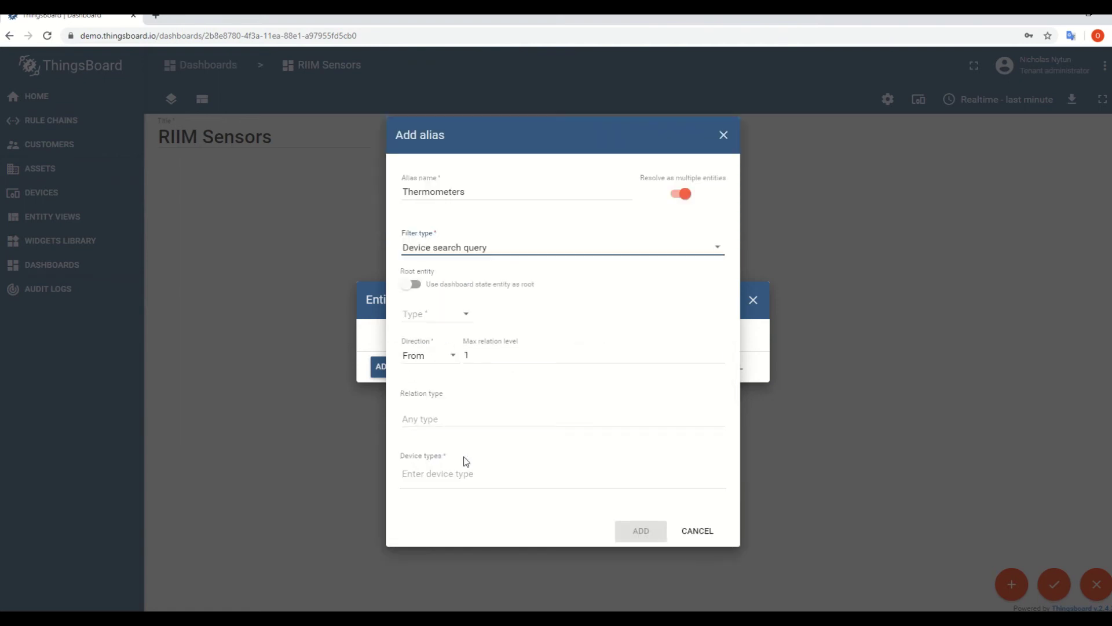
Set the alias's root entity to the asset Factory, relation type to Contains and device type to Thermometer, and save the alias
left_click(440, 316)
left_click(428, 343)
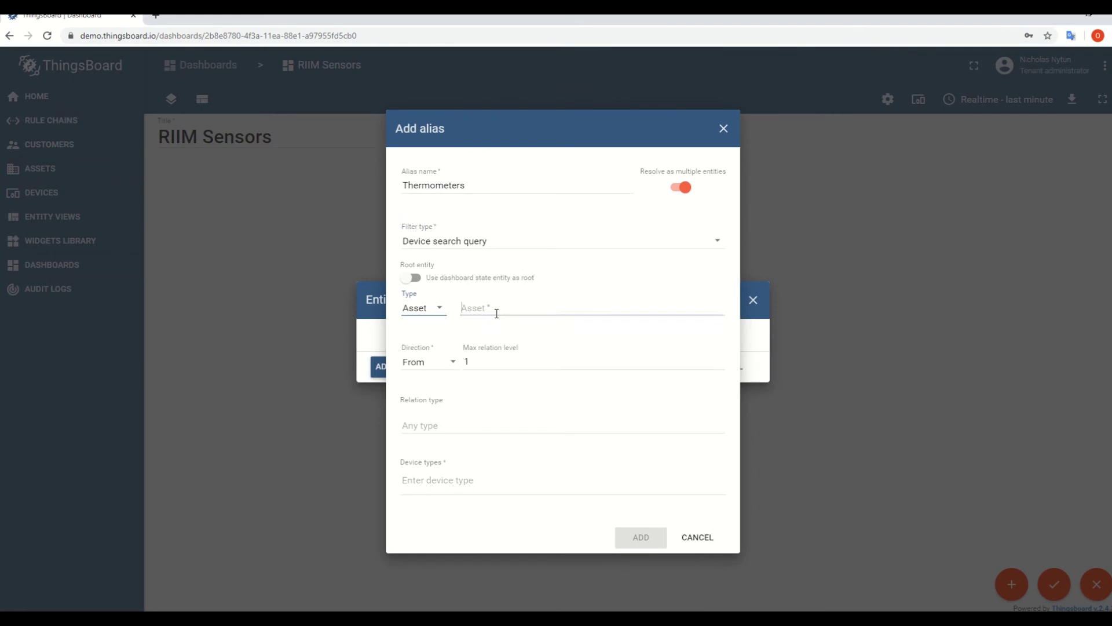
left_click(489, 330)
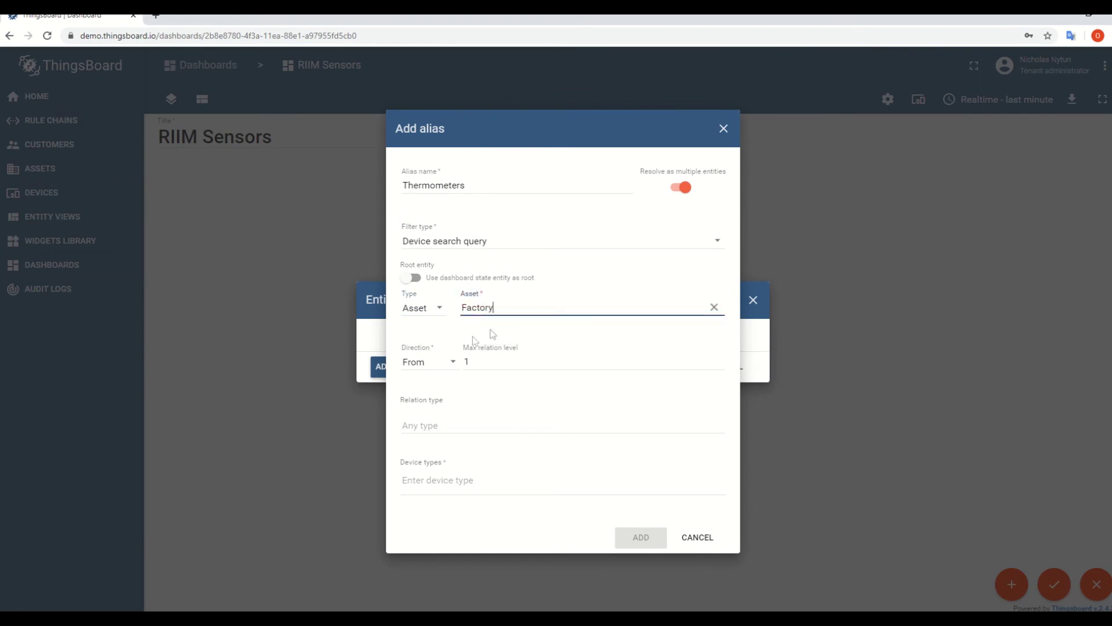
left_click(410, 424)
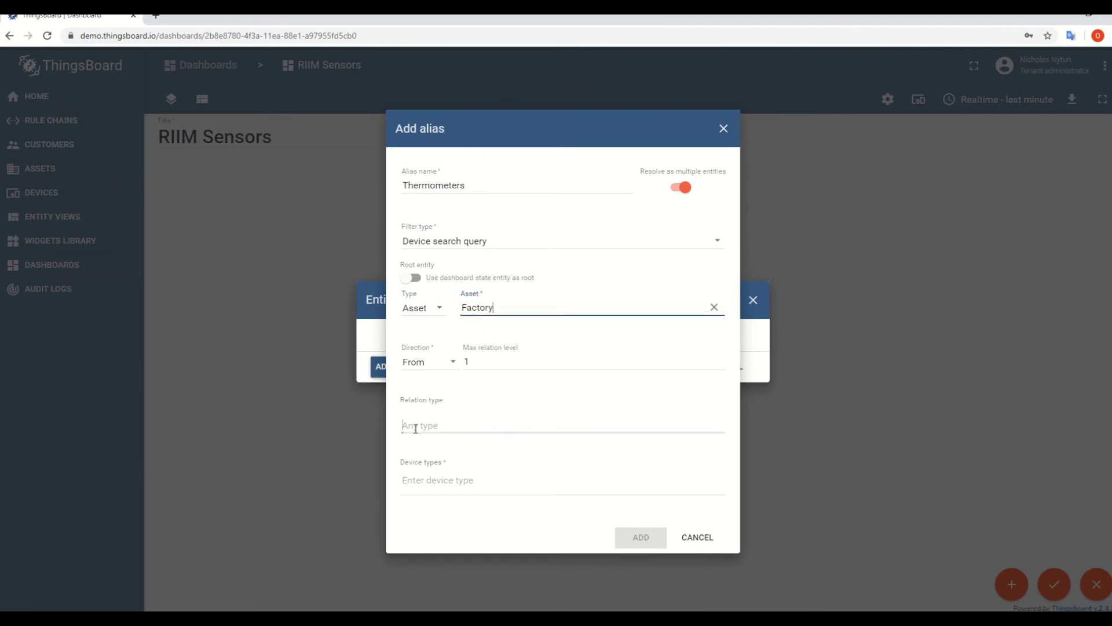
left_click(417, 447)
left_click(429, 481)
key("Return")
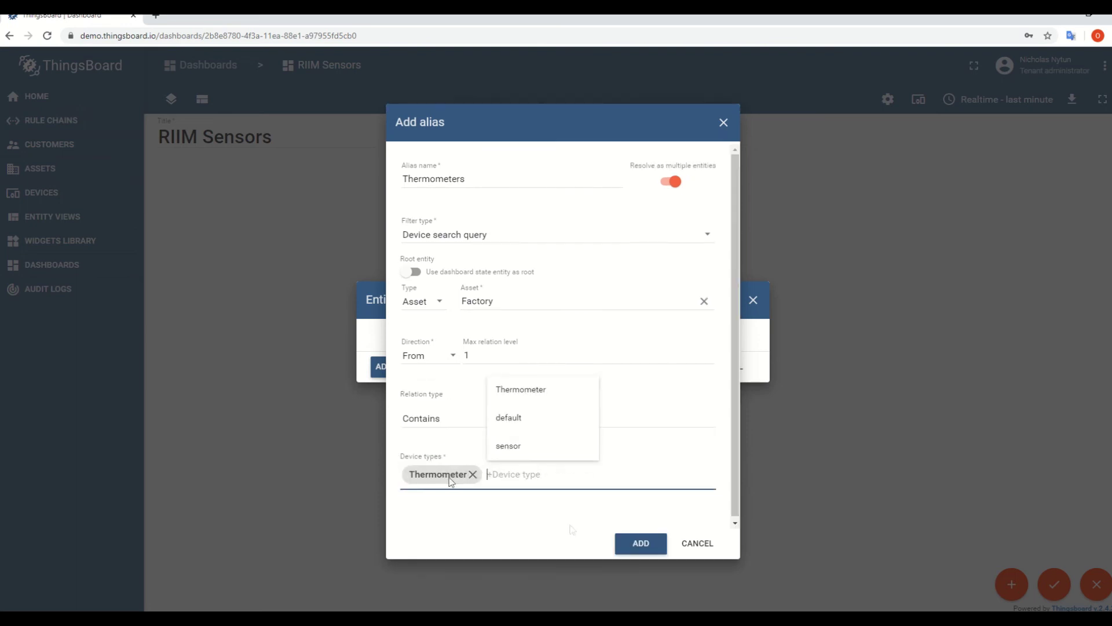
left_click(644, 544)
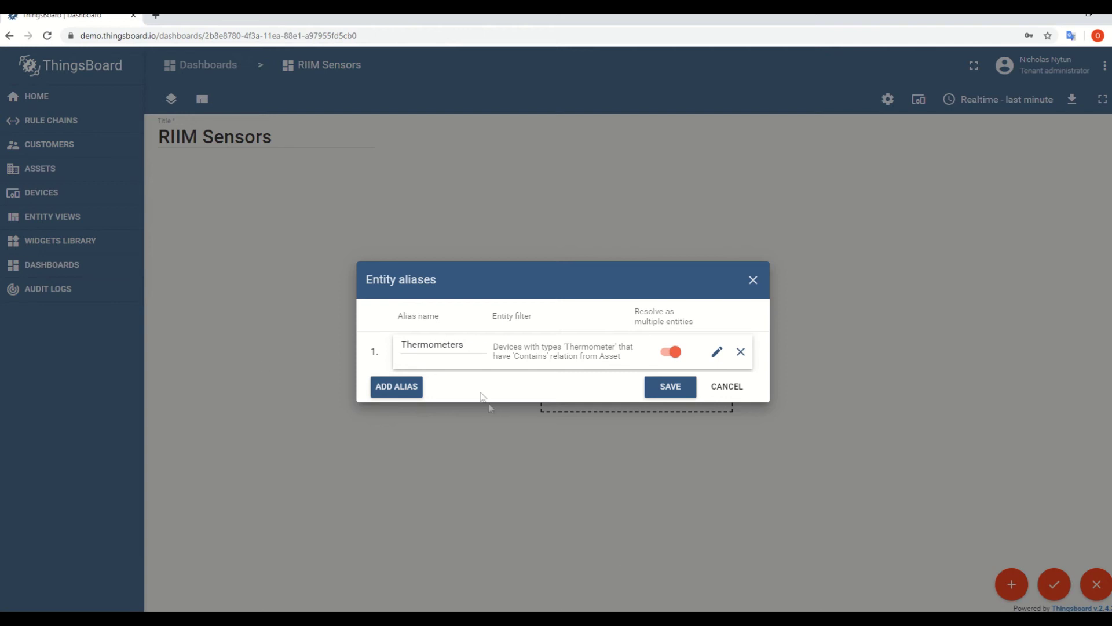
left_click(671, 397)
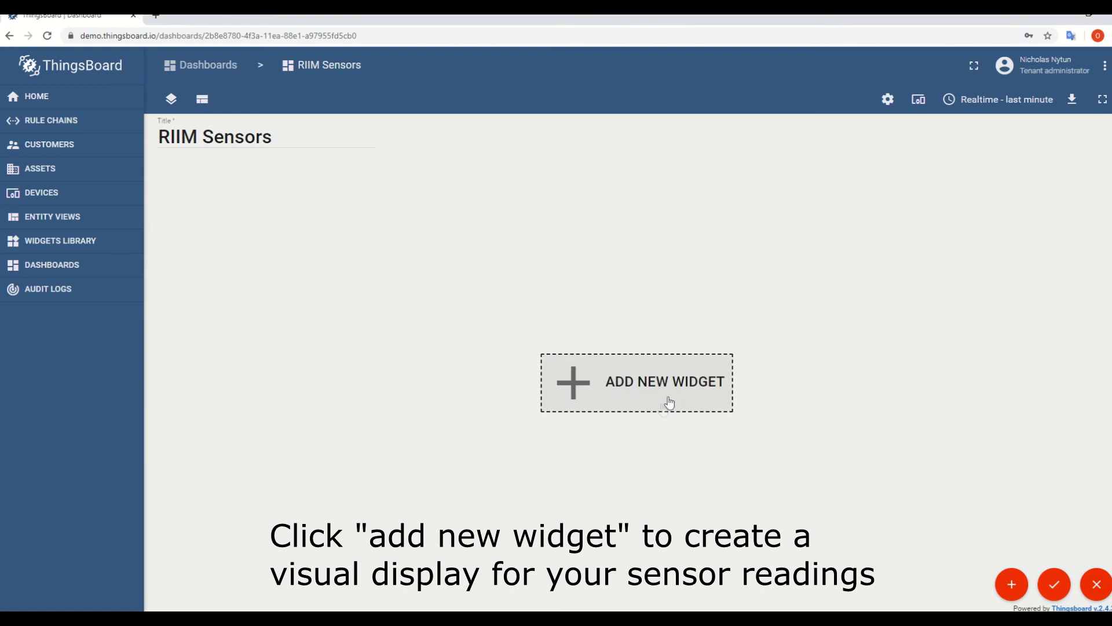
Start a new dashboard widget using Timeseries - Flot from the Charts bundle
left_click(631, 395)
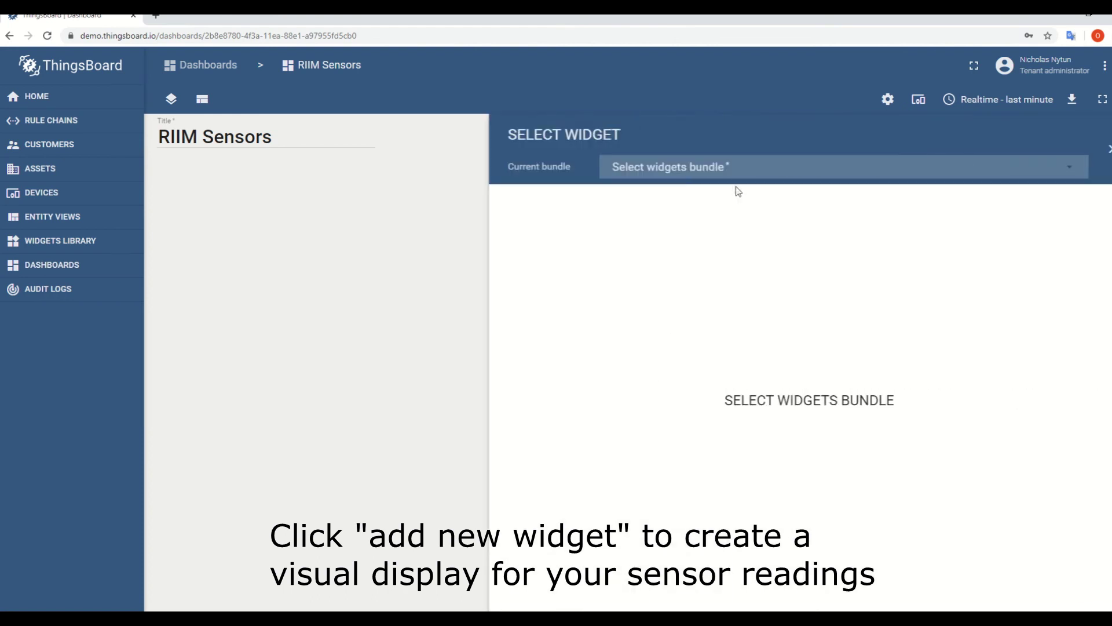
left_click(732, 168)
left_click(643, 255)
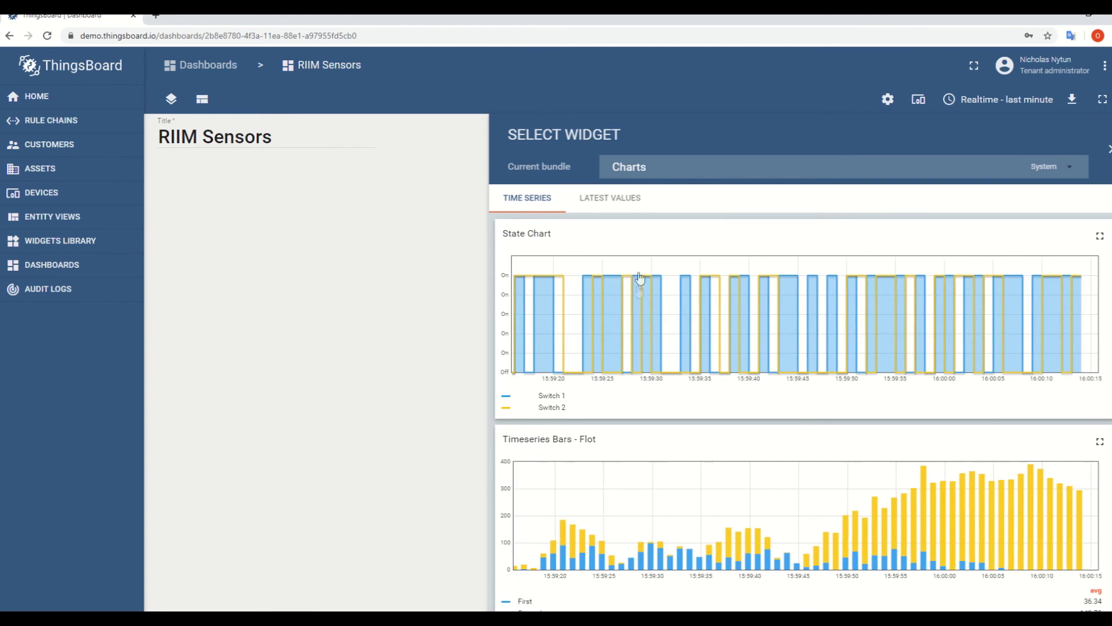
scroll(652, 455, "down", 4)
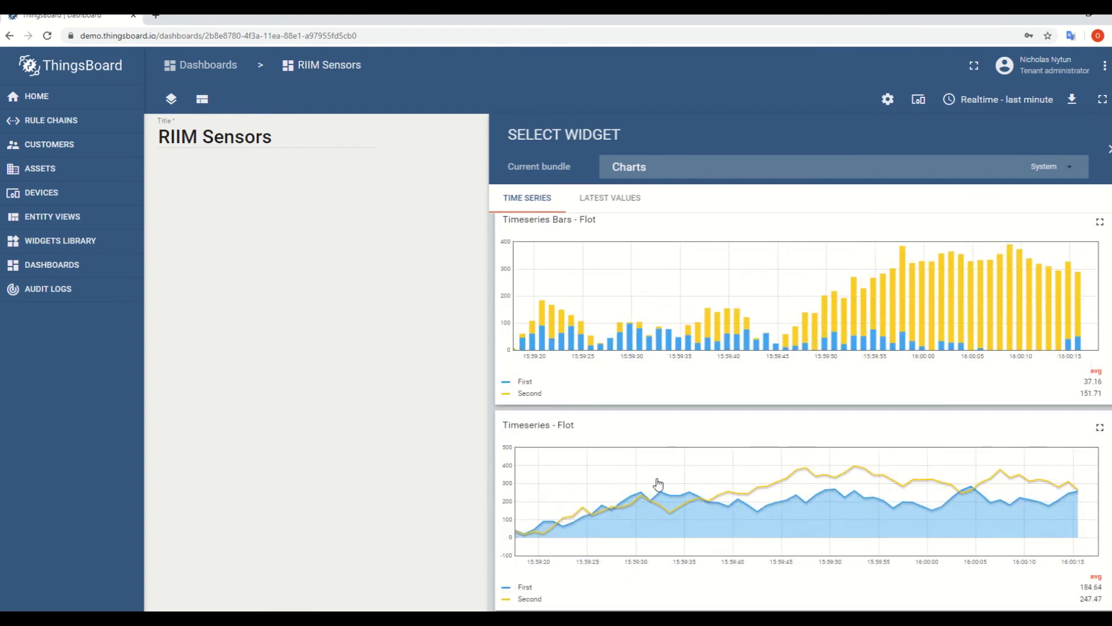
left_click(658, 484)
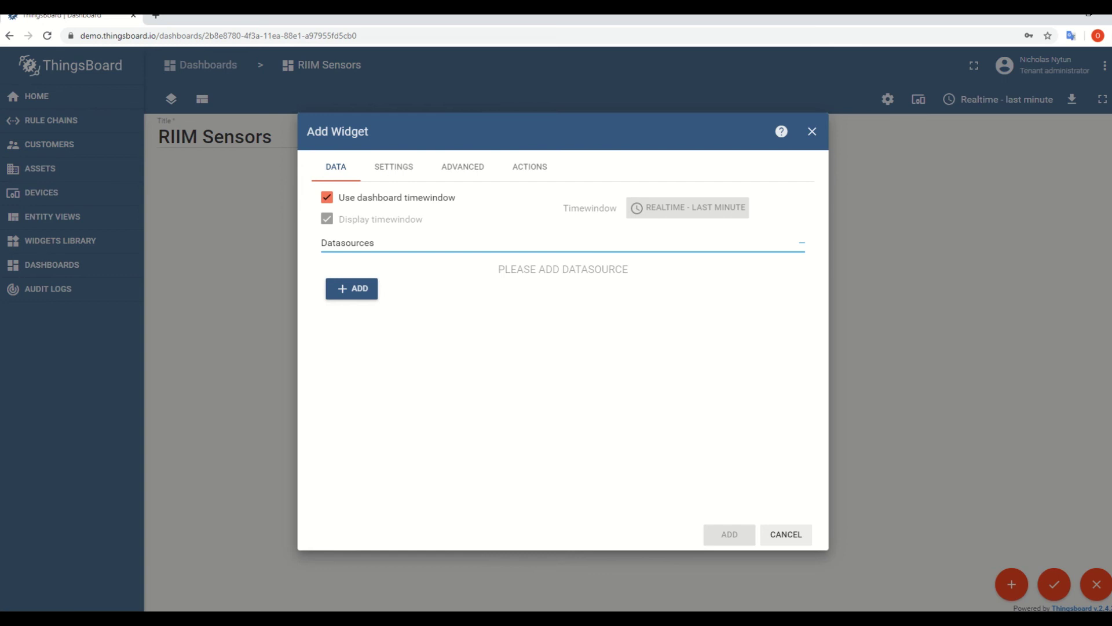
Add an entity datasource with the Thermometers alias and the Temp and Hum timeseries, add the widget and enlarge it on the dashboard
left_click(352, 288)
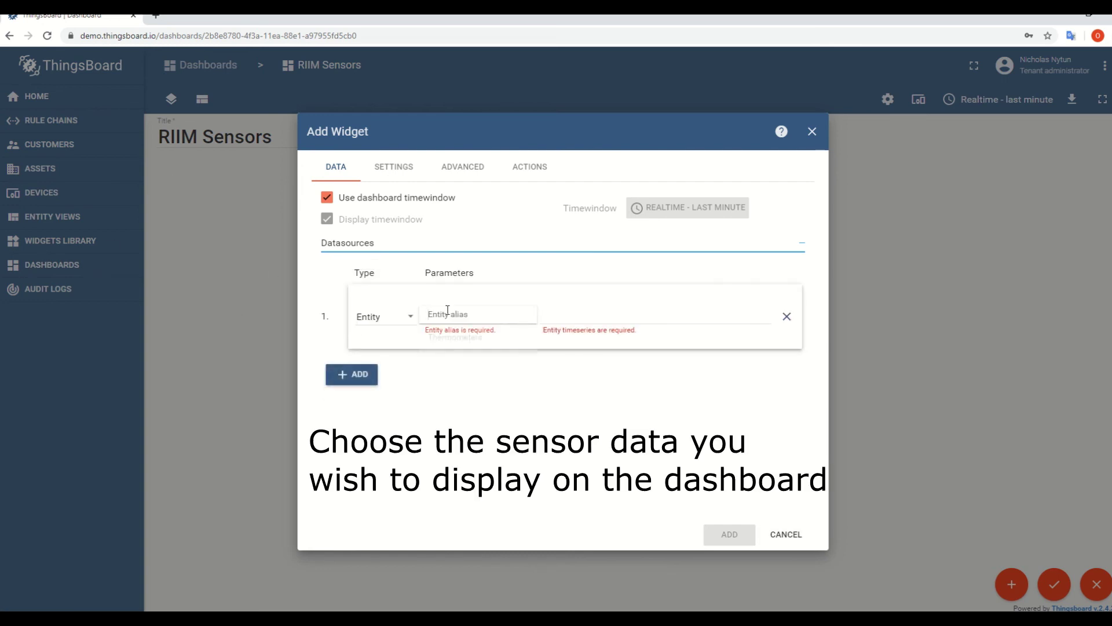
left_click(388, 322)
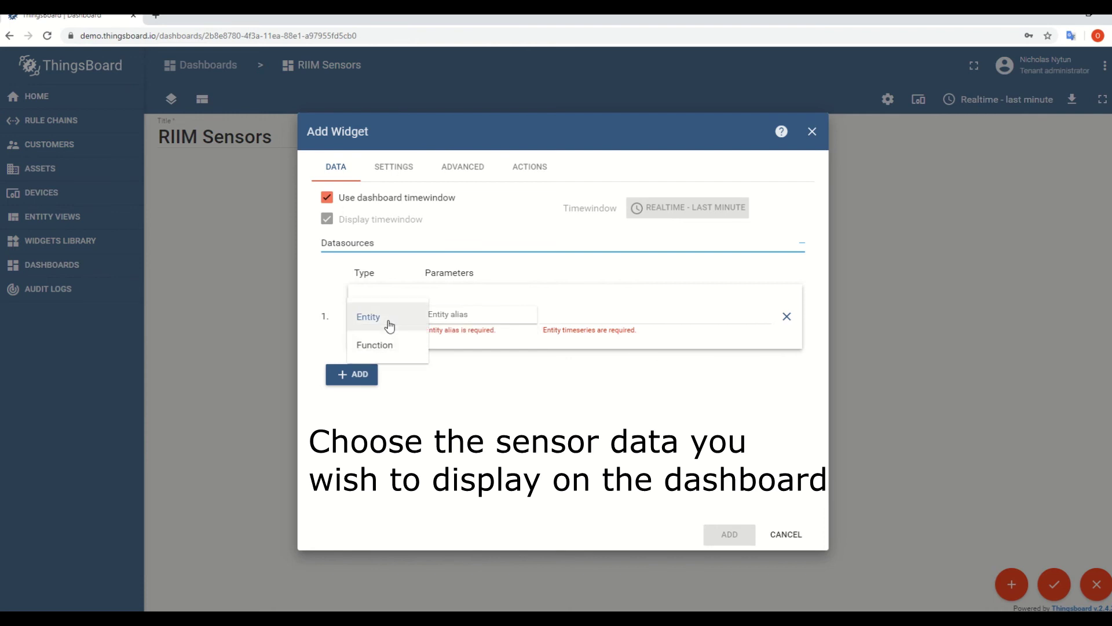
left_click(390, 325)
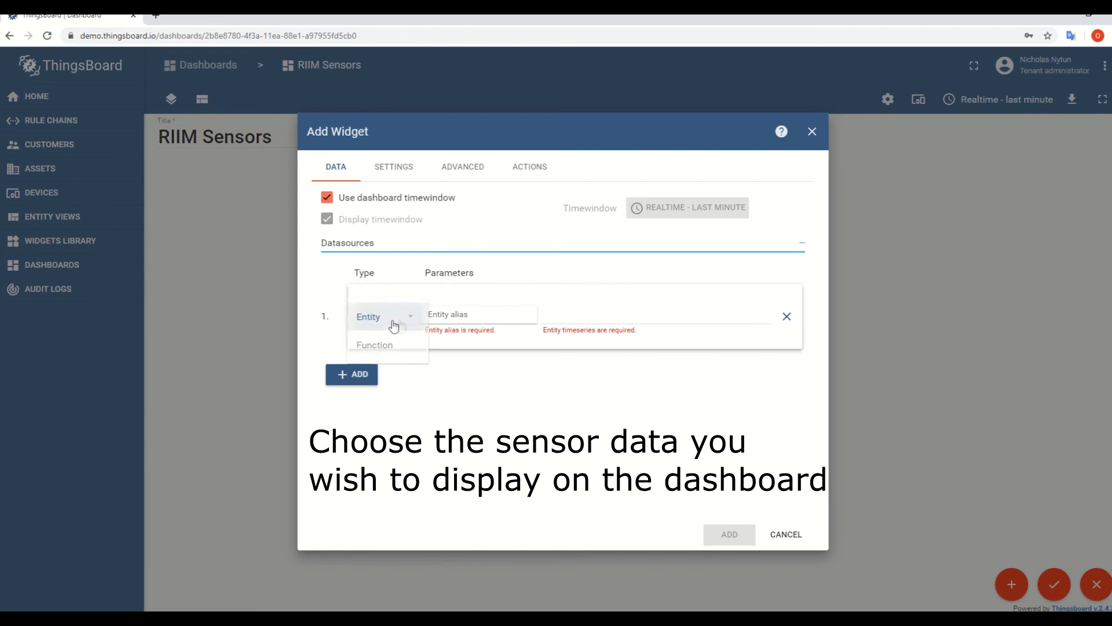
left_click(467, 339)
left_click(608, 316)
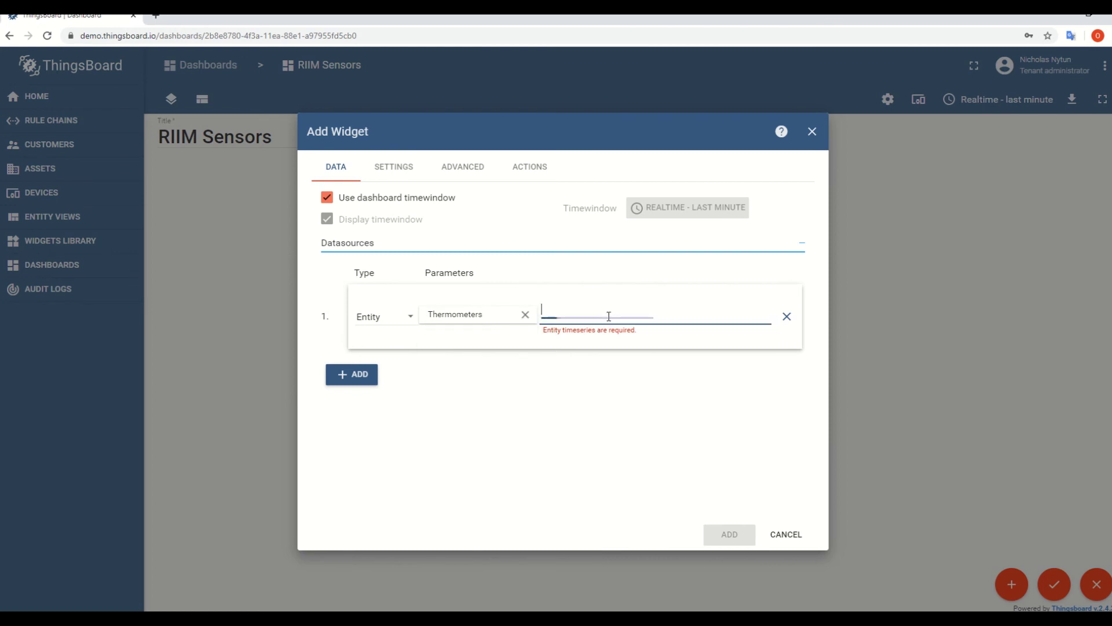
left_click(577, 417)
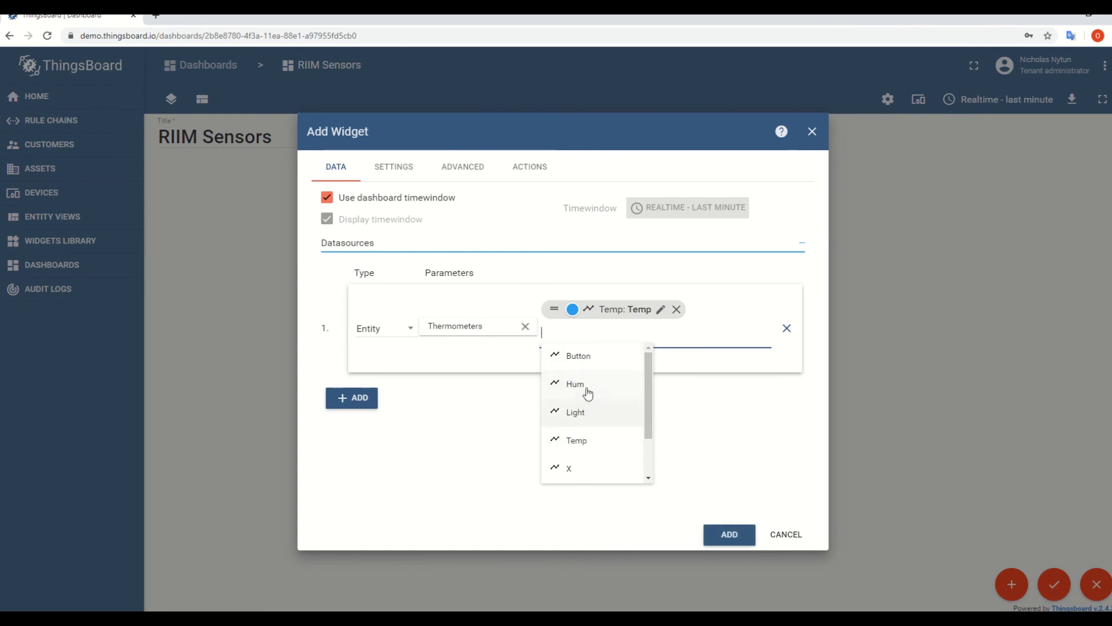
left_click(587, 392)
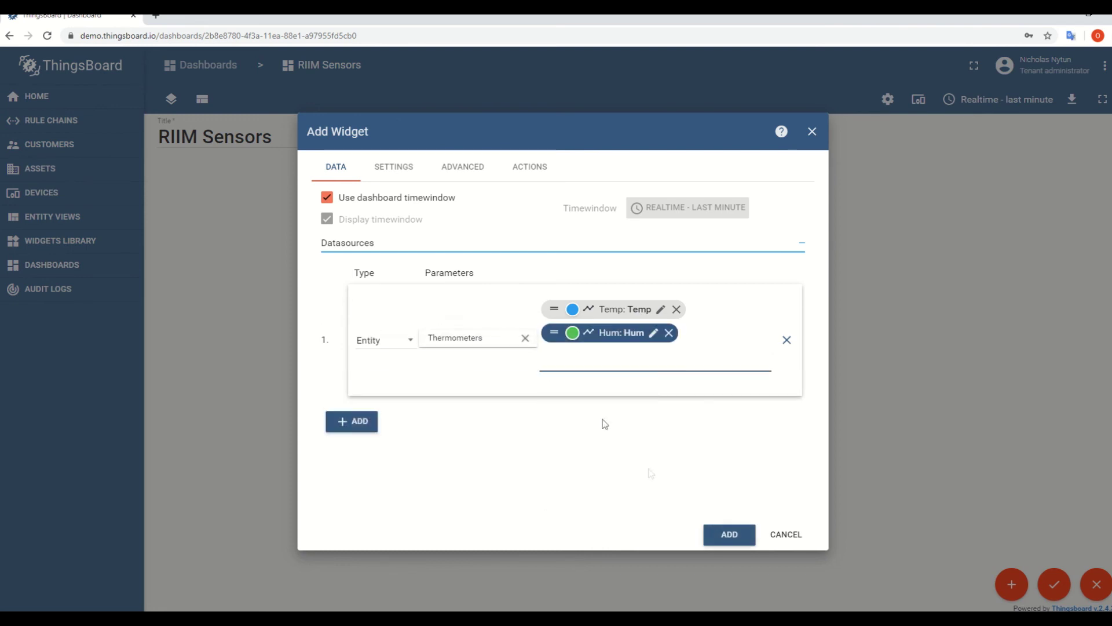
left_click(729, 534)
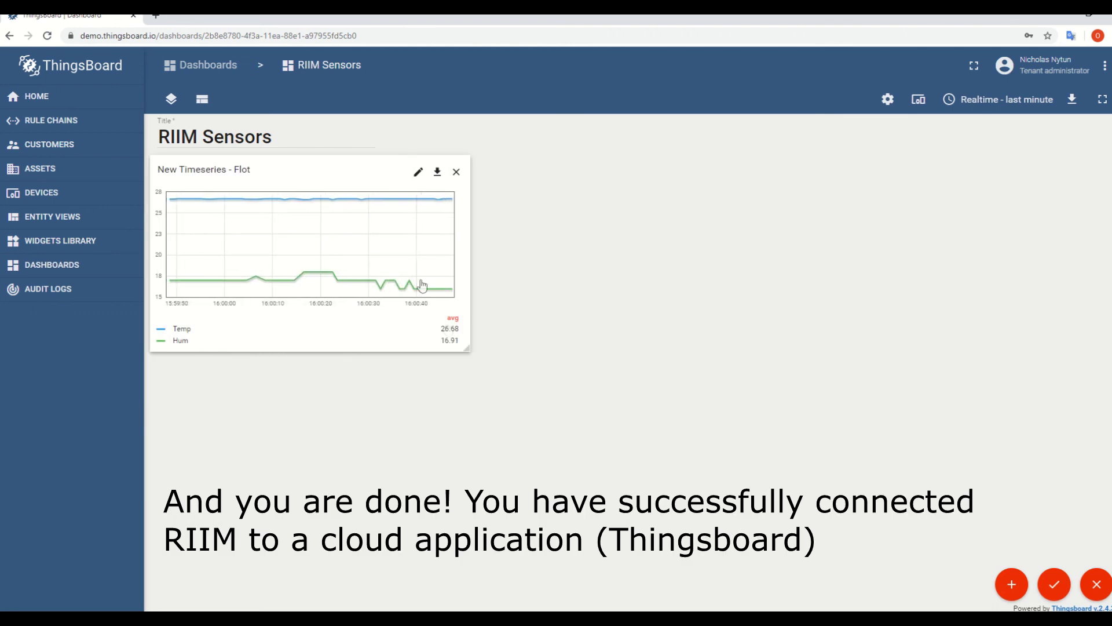
left_click_drag(467, 349, 756, 472)
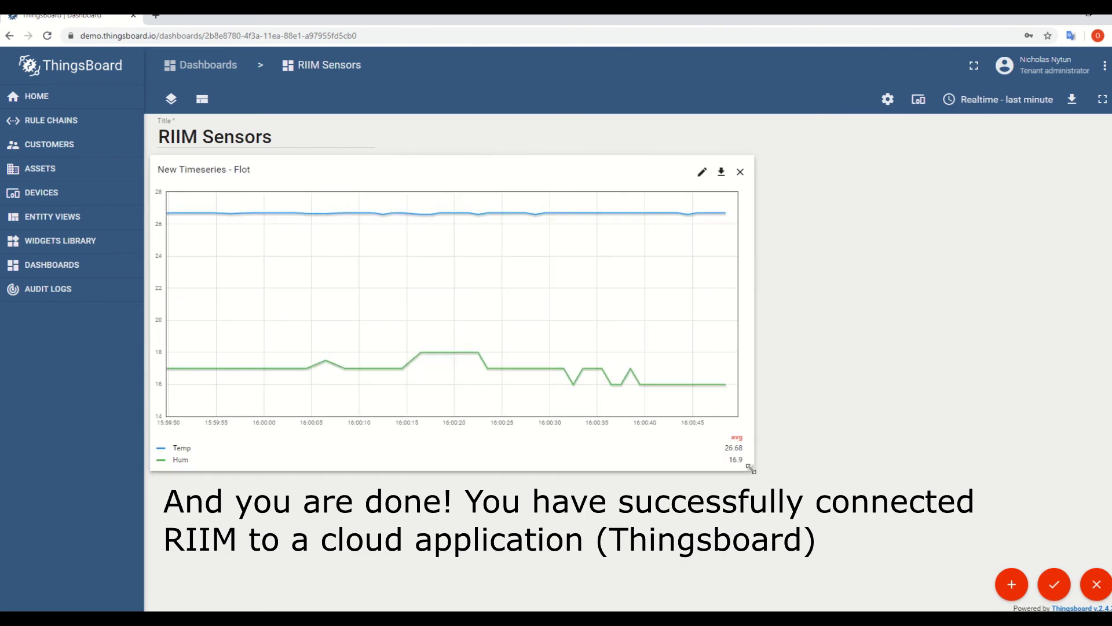